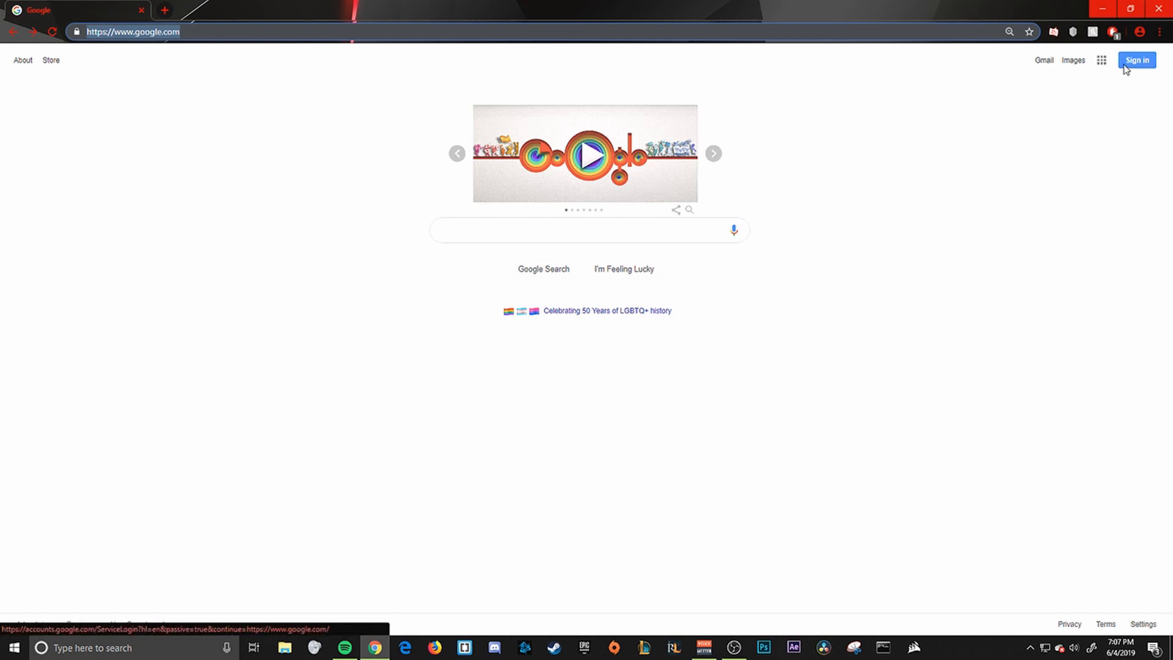
- Sign in to Google with the ksdnj.org school account by entering the account password
click(1125, 66)
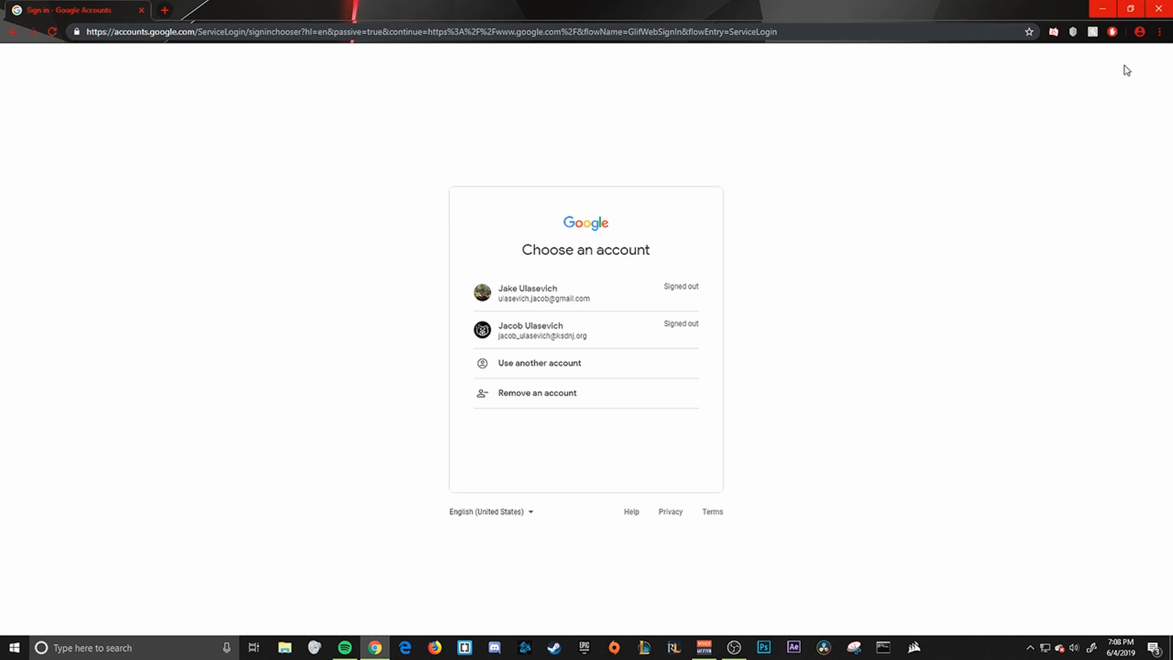
click(540, 332)
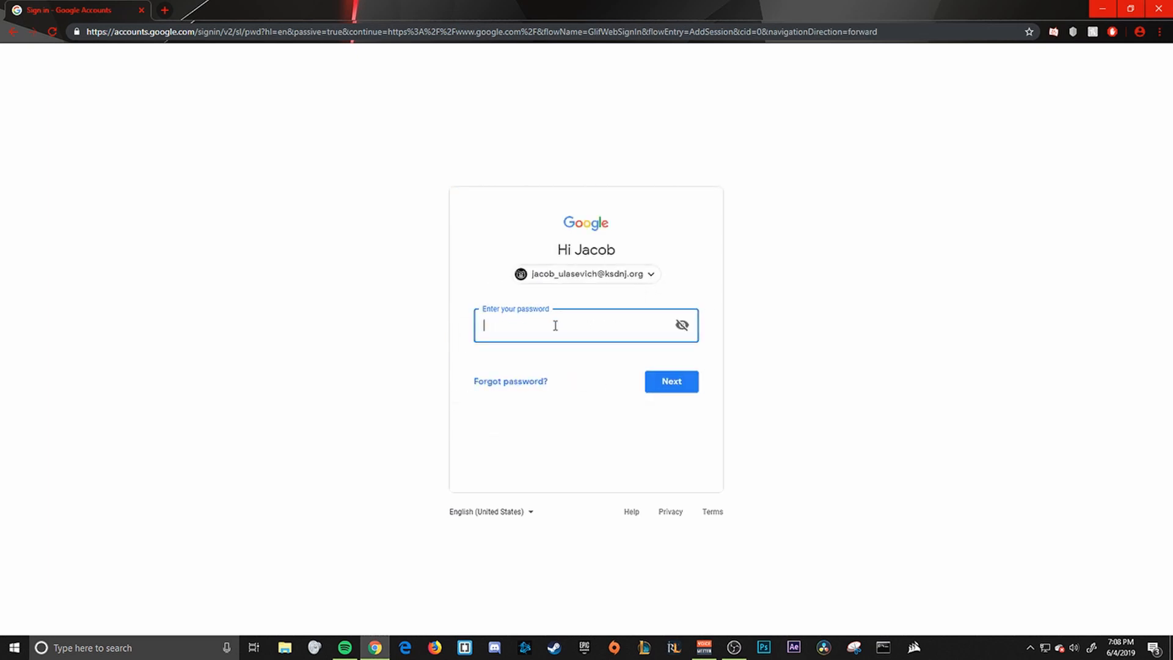
text(•••••••••••••)
key(Return)
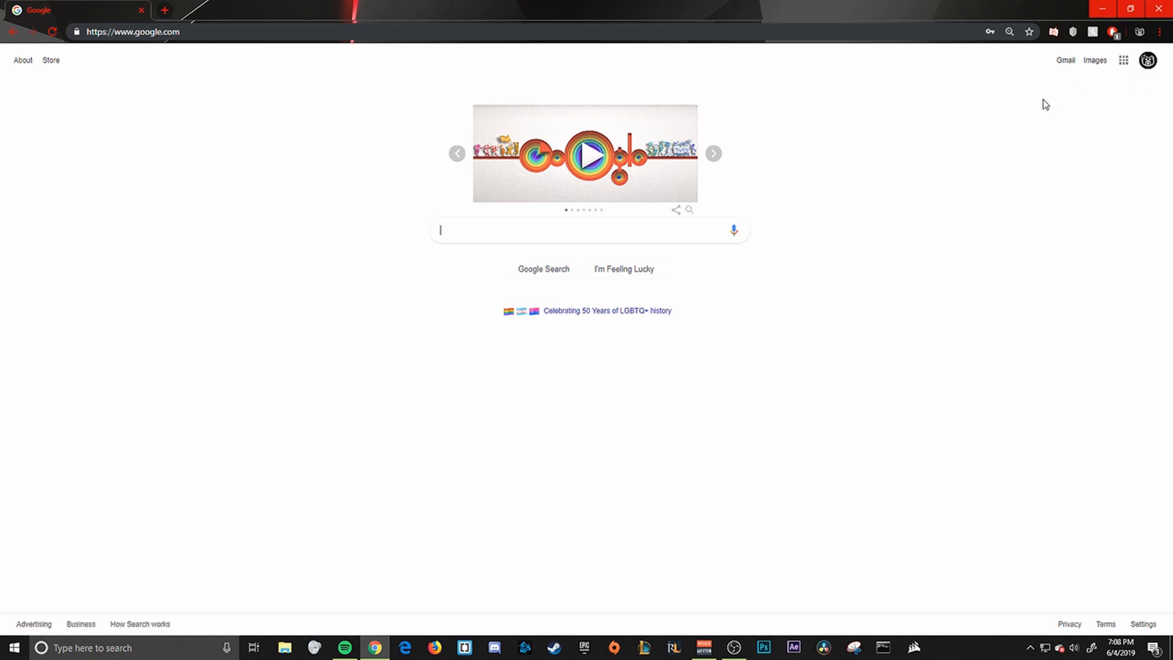
- Open Google Drive from the Google home page
click(1122, 61)
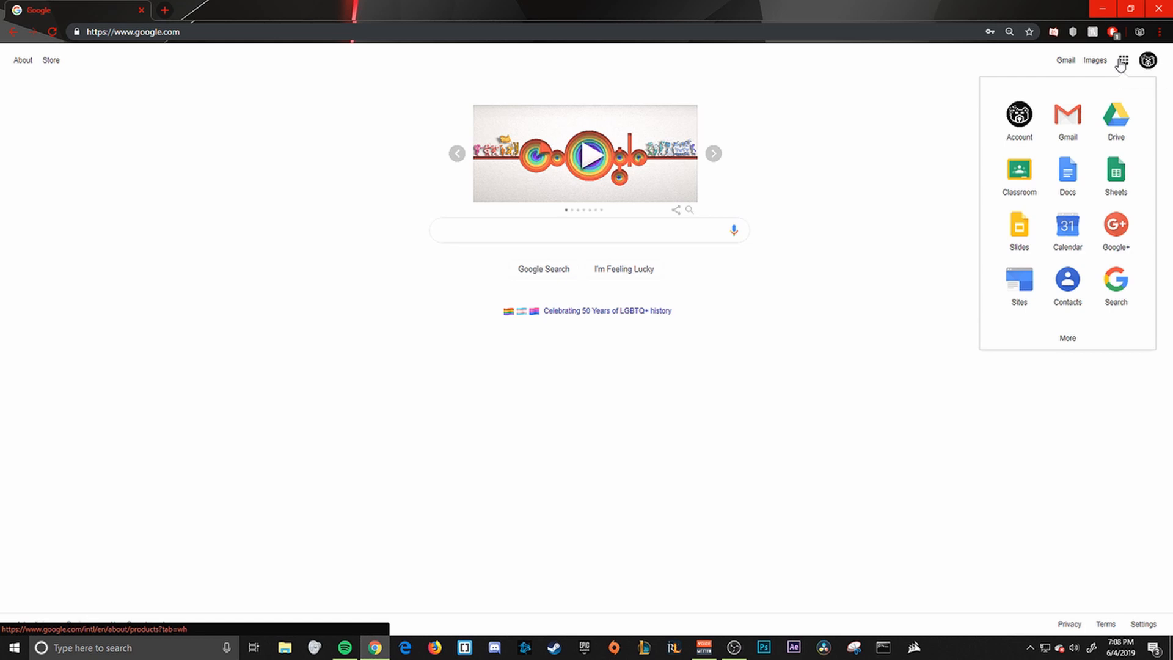
click(1115, 120)
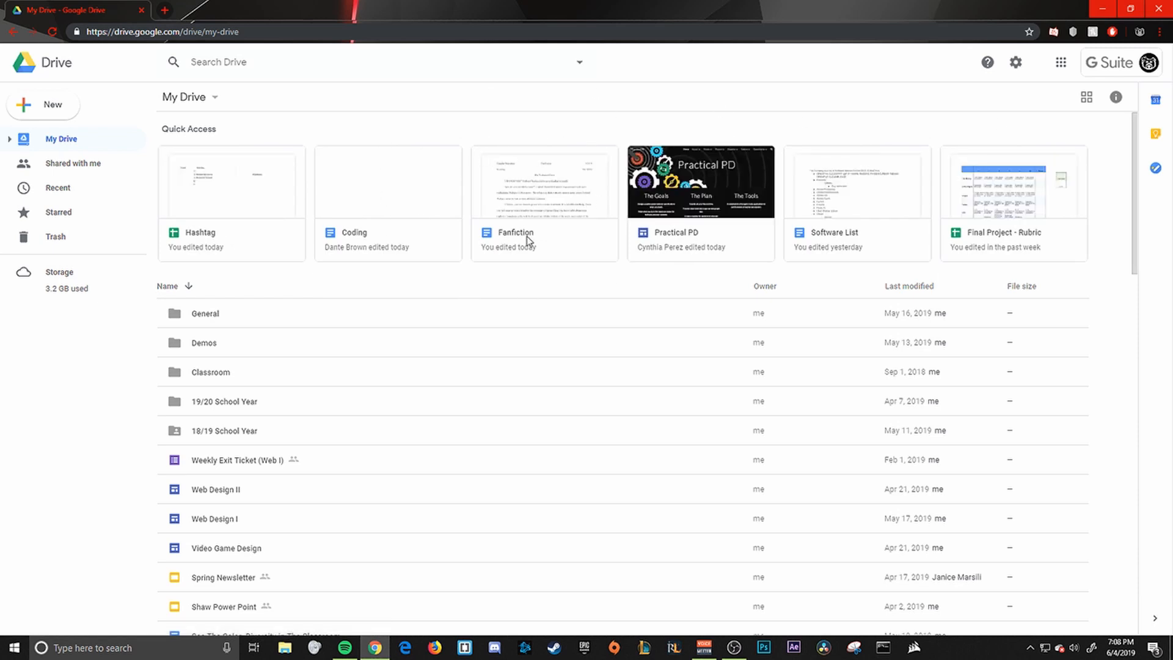
- Open the DB Practical Arts site at dbpractical.art in a new browser tab
click(166, 7)
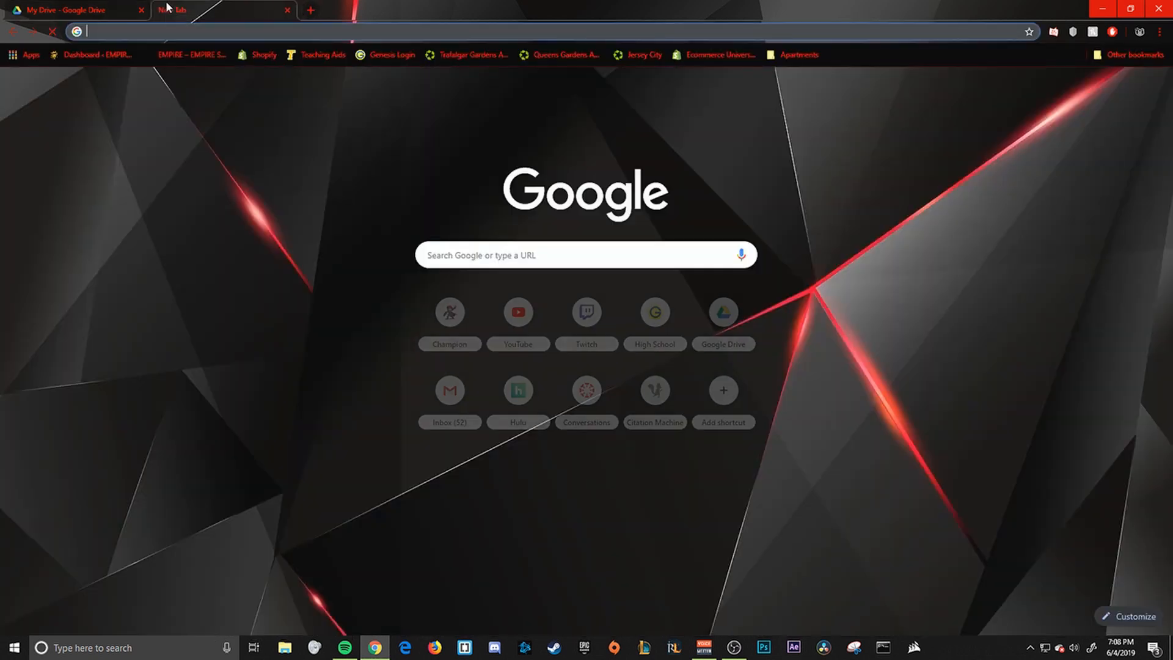
text(dbp)
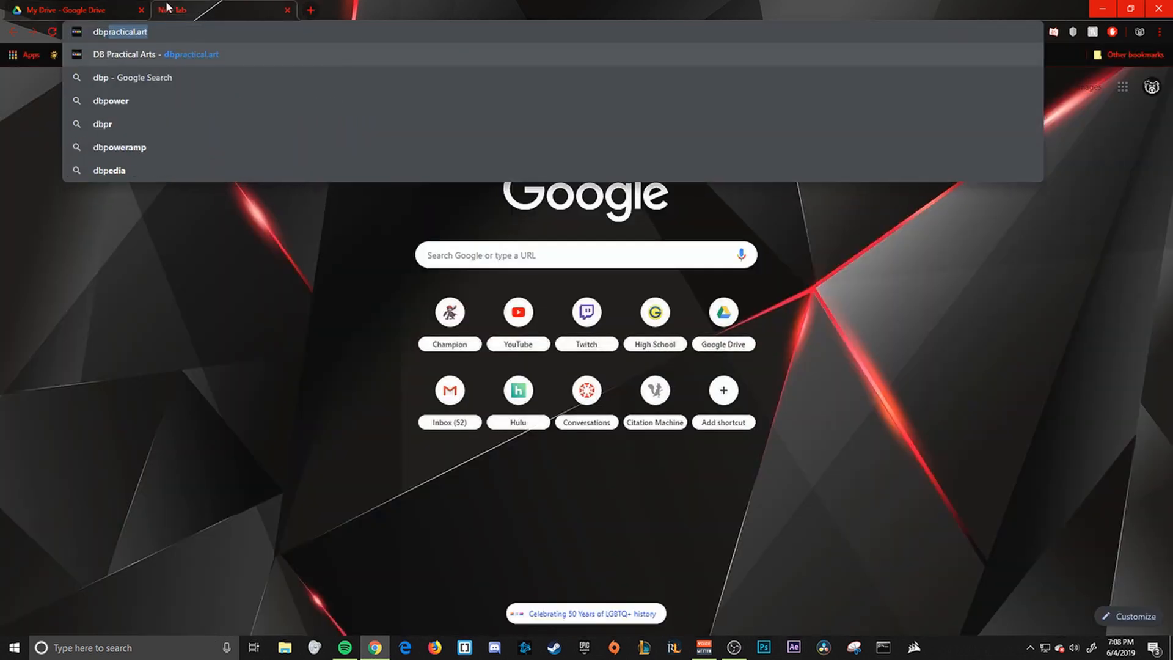
key(Return)
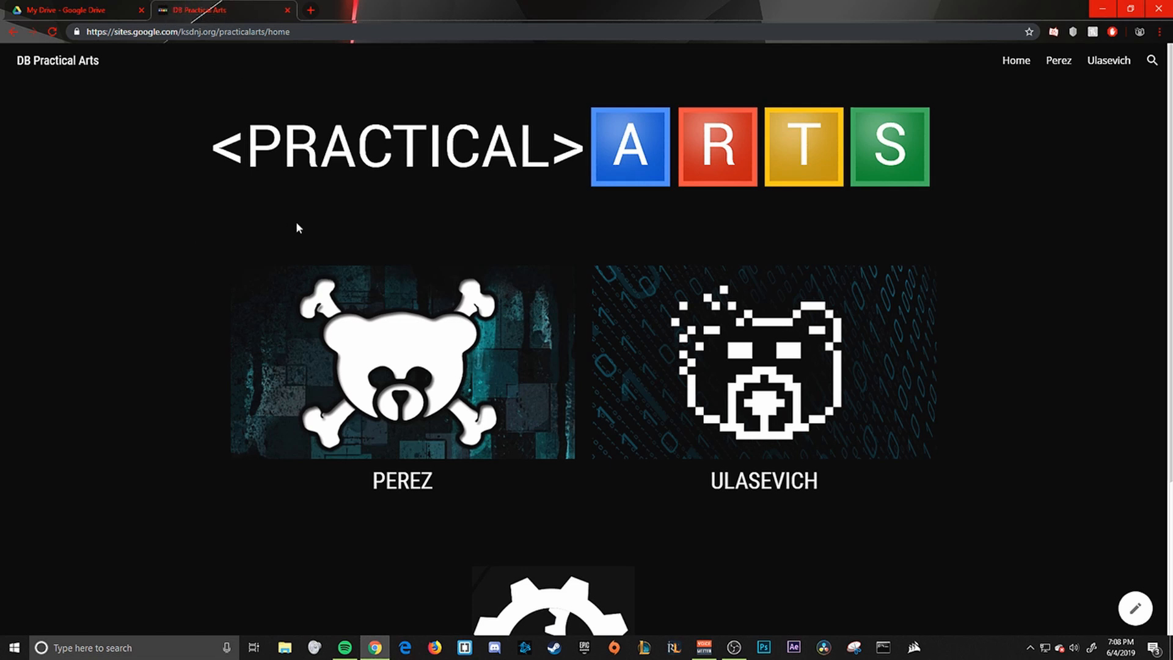
- Go to the Practical PD site and open Drive through its ksdnj.org login link
scroll(491, 269, down, 3)
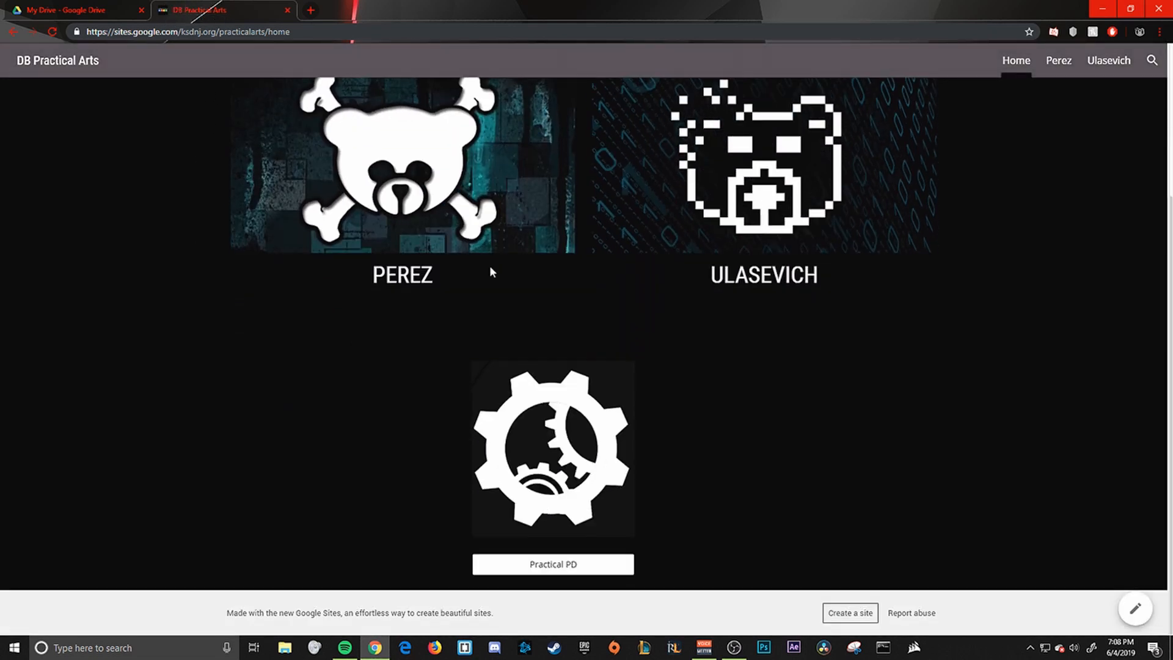
click(565, 562)
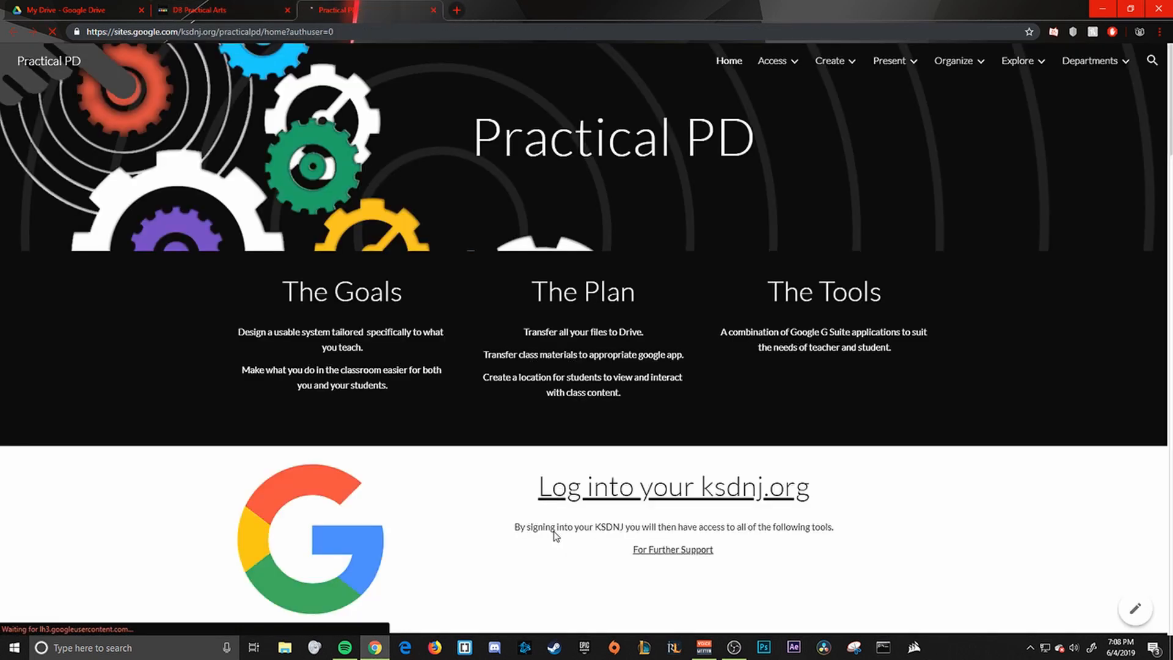
click(591, 483)
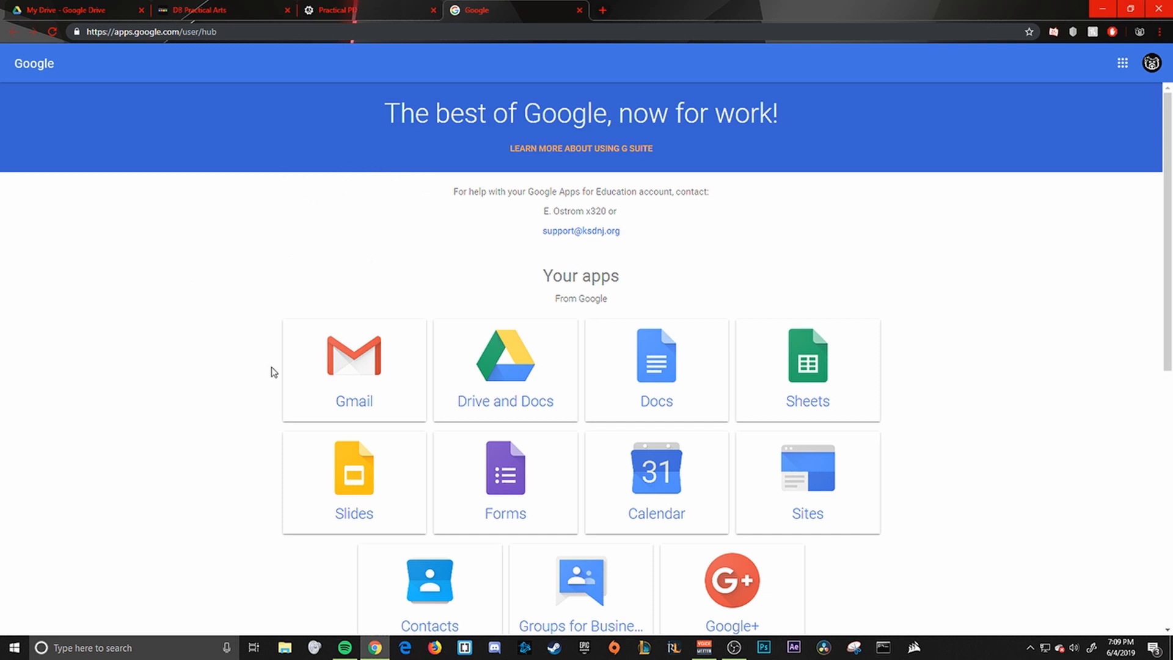
click(486, 372)
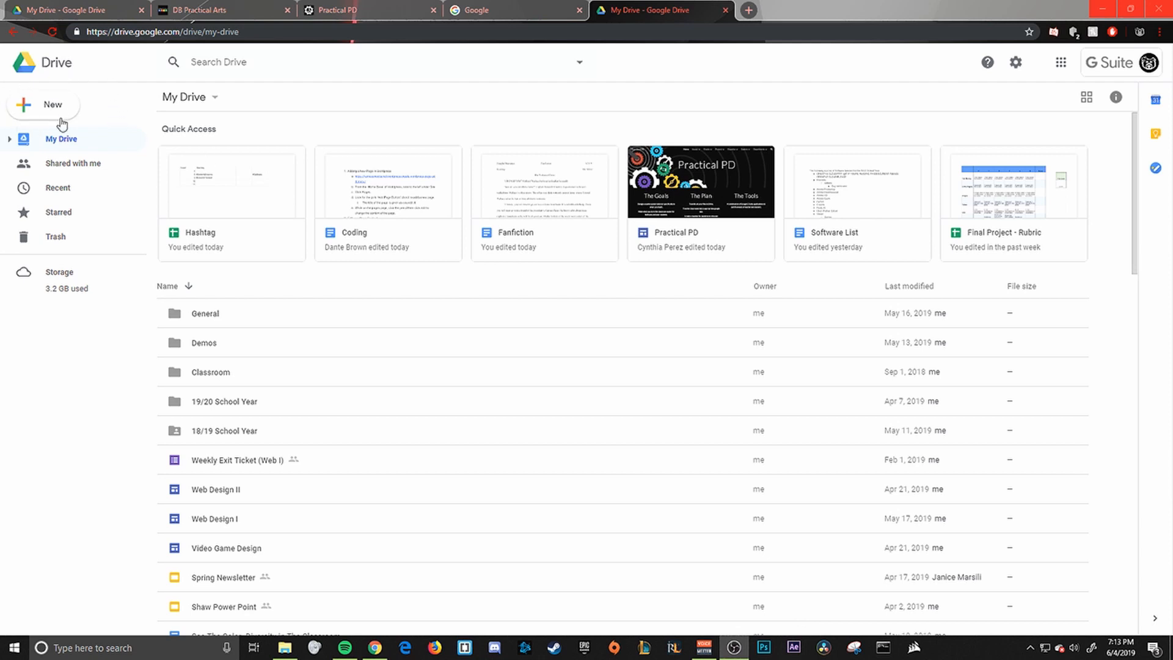
- Create a folder named Demo Class in My Drive and open it
click(28, 109)
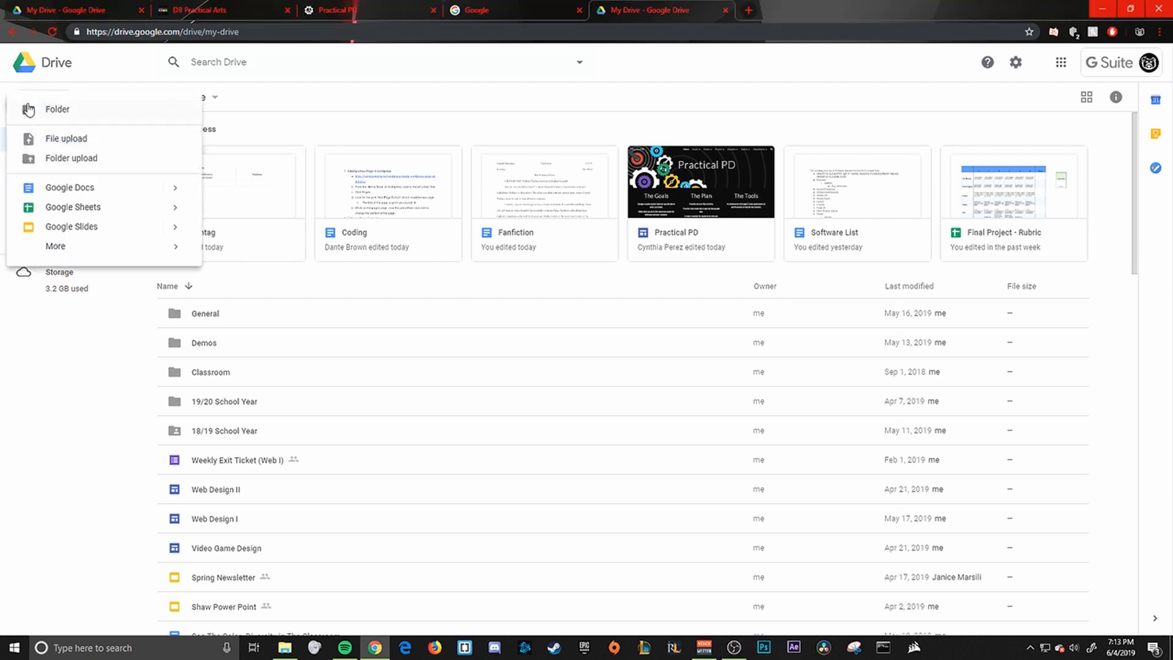
click(131, 116)
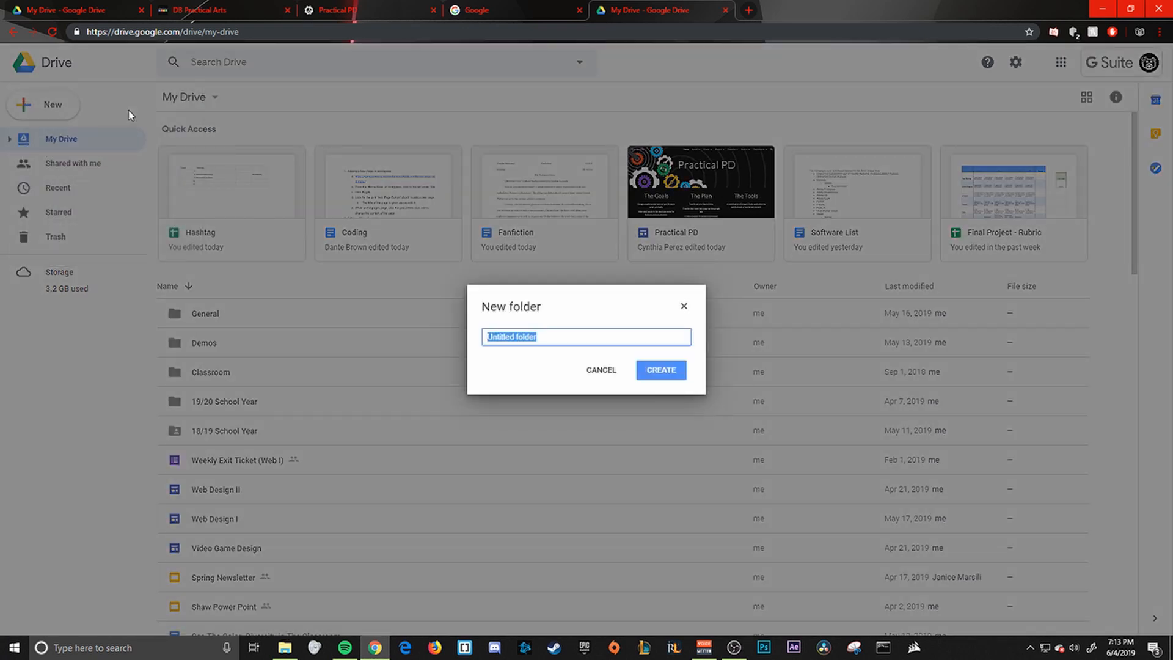
text(DEM)
key(BackSpace)
key(BackSpace)
text(emo Class)
click(675, 372)
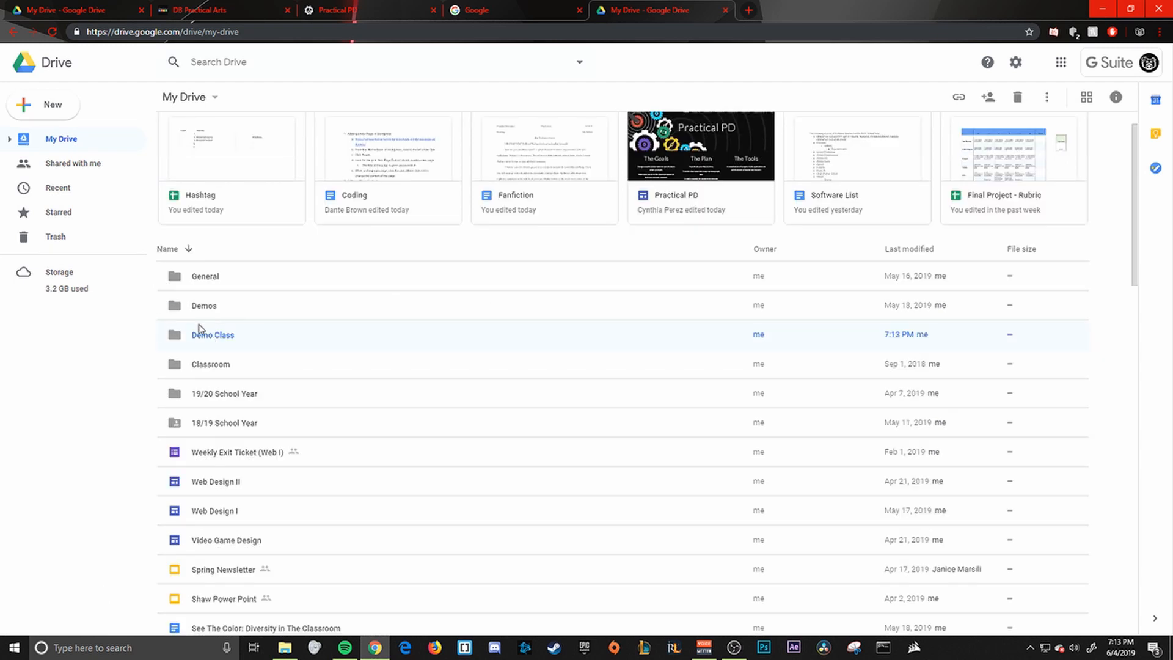
double_click(252, 340)
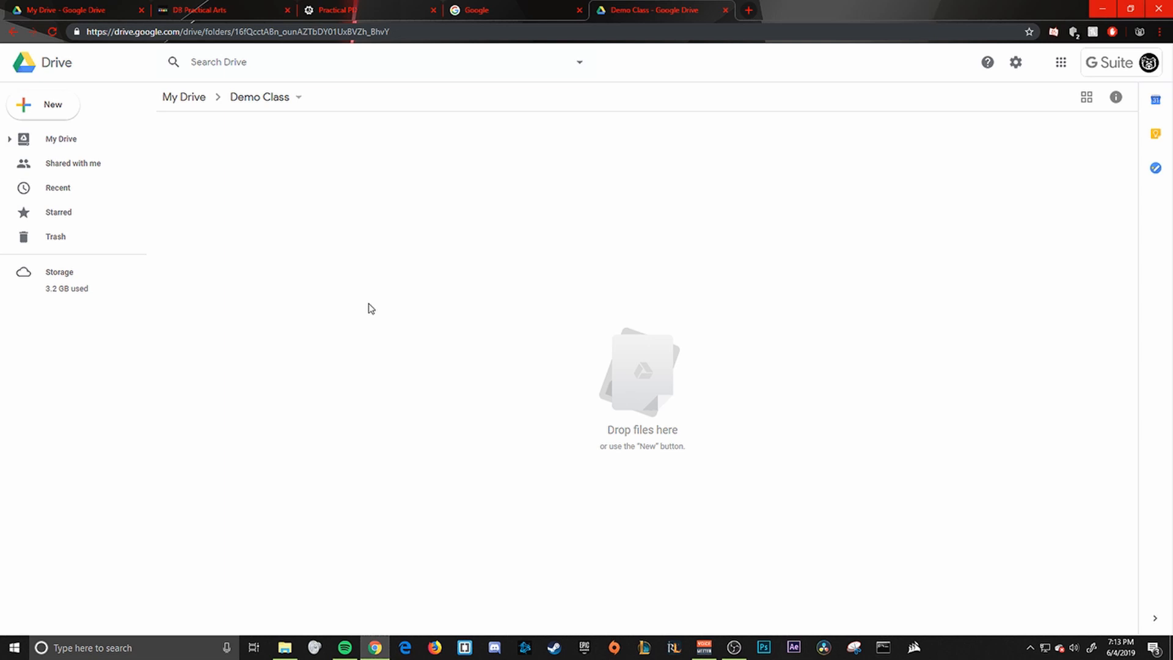
- Switch to File Explorer, open the UnitOfFiveLP folder inside AlternateRoute, and move the window so the Drive folder is accessible
click(284, 649)
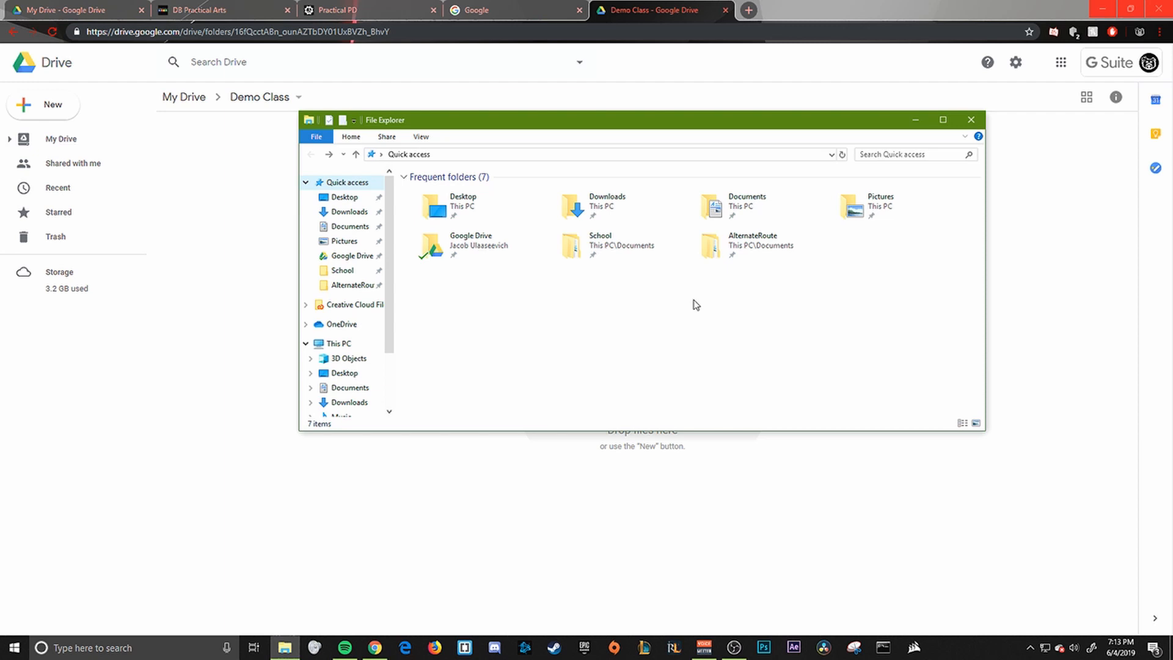
double_click(740, 257)
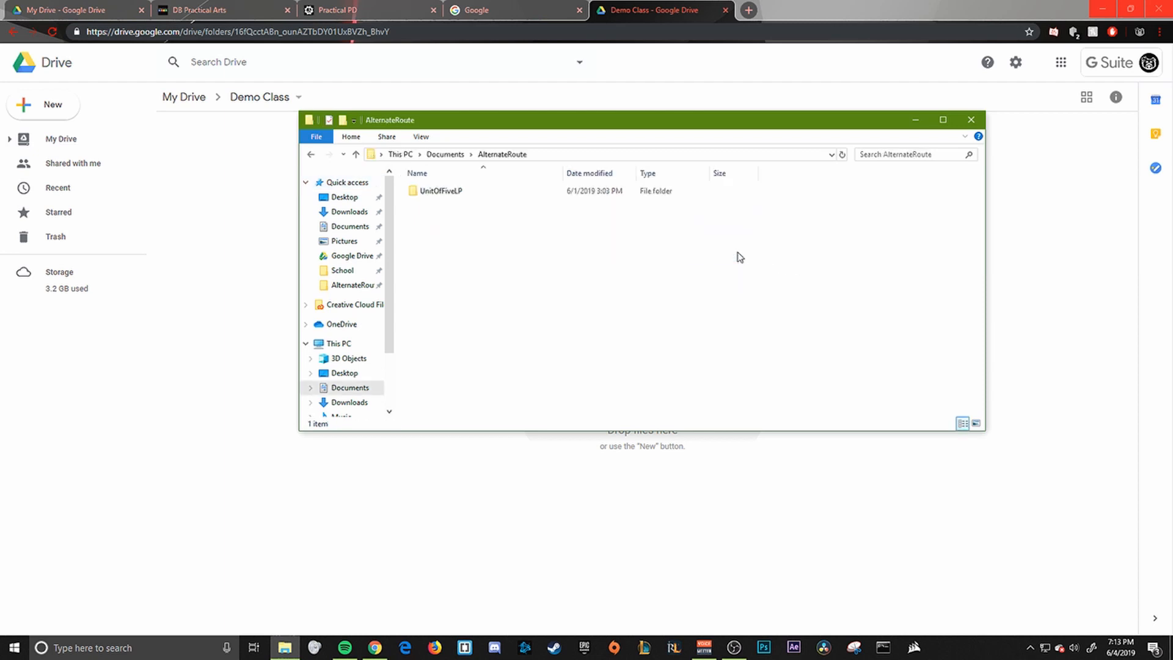
double_click(592, 198)
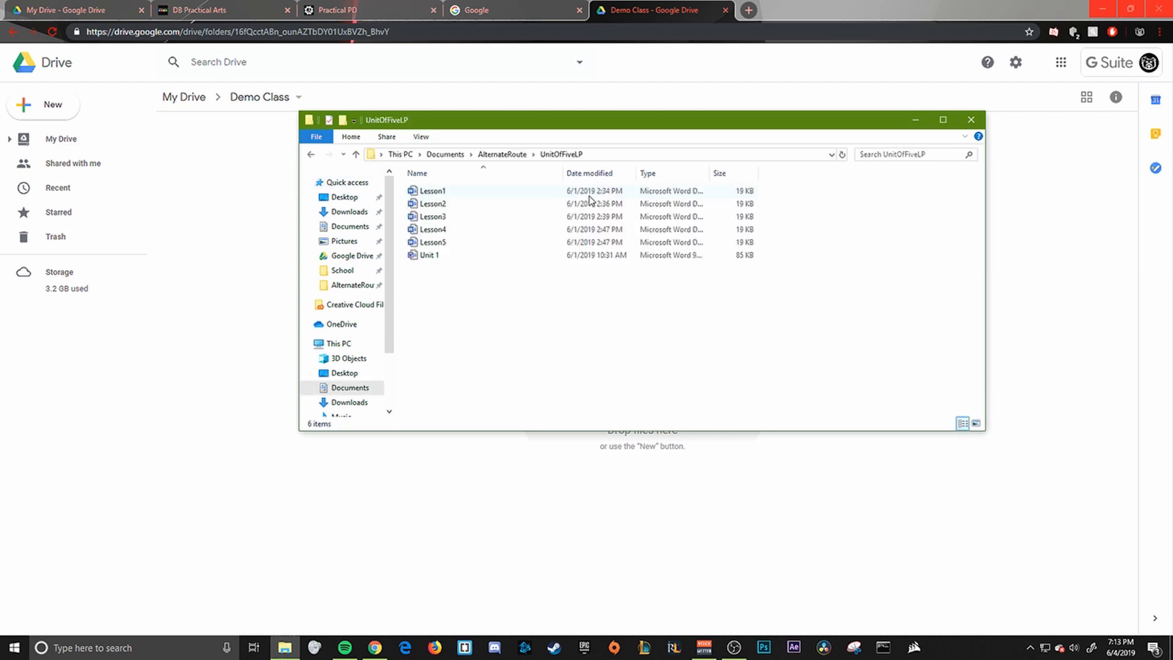
drag(607, 126, 696, 187)
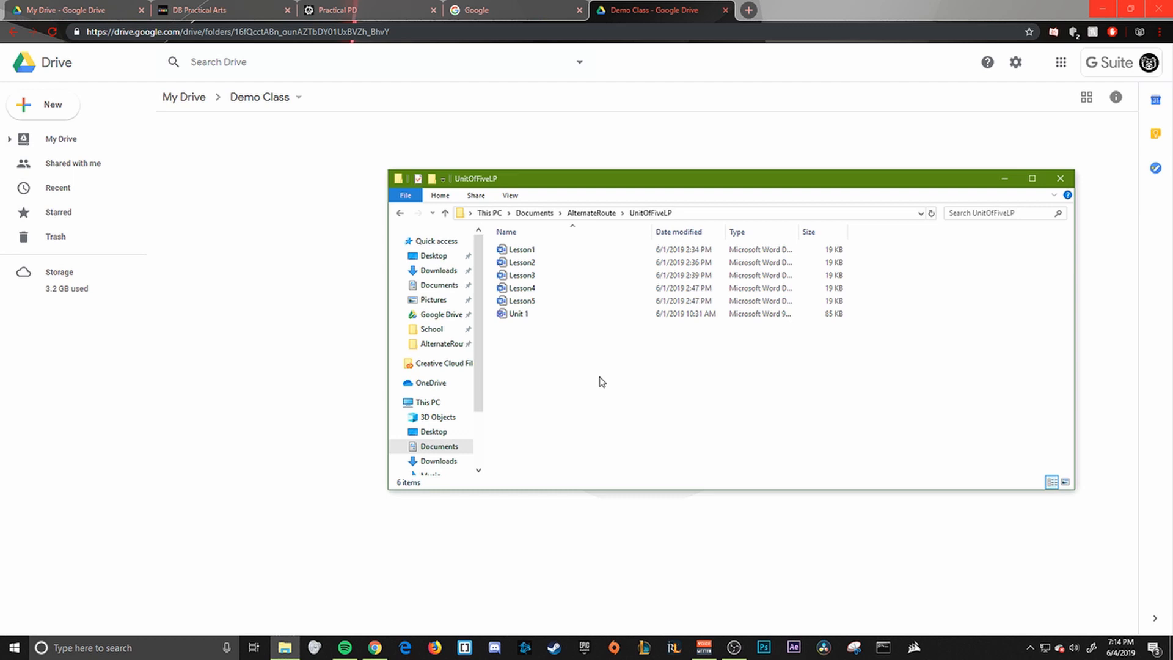
- Select the separate files Unit 1, Lesson3 and Lesson1 together, and clear the selection
click(572, 313)
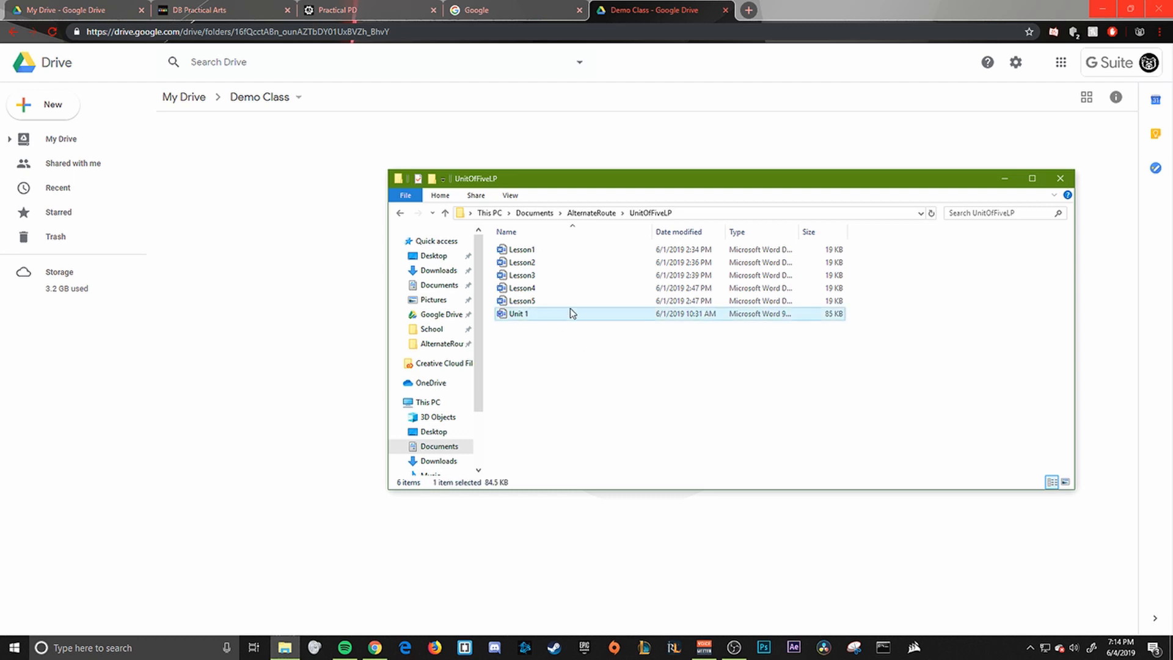
ctrl+click(599, 274)
ctrl+click(646, 247)
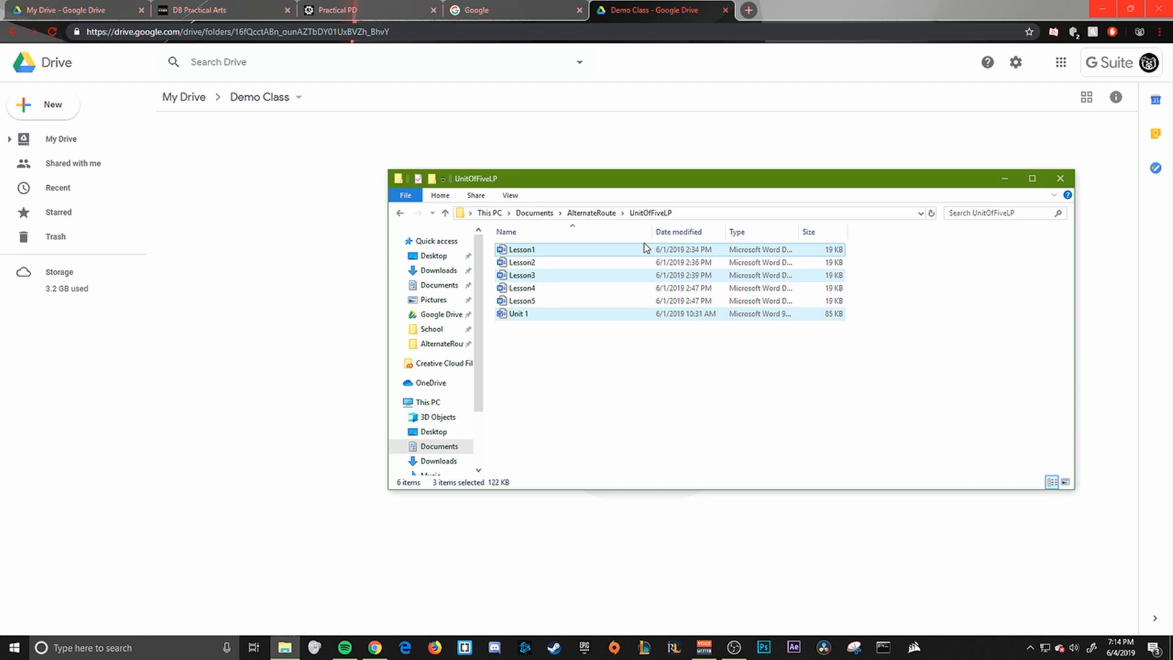
click(734, 393)
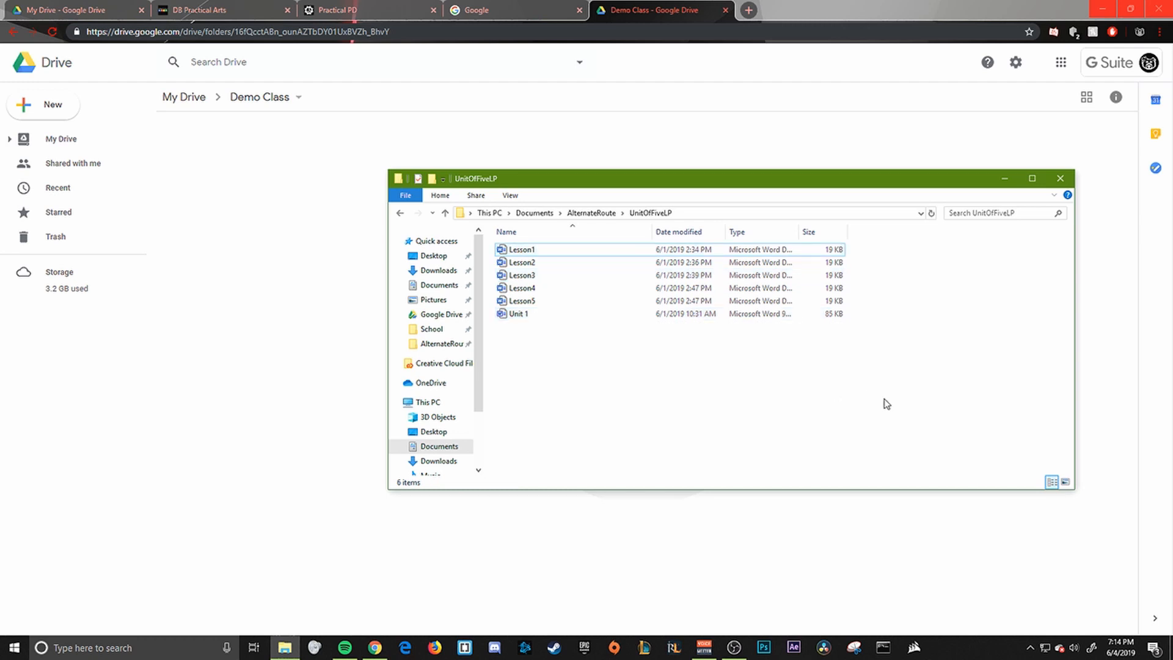
- Try box selection and a range selection from Lesson1 to Unit 1, clearing the selection each time
drag(822, 385, 545, 251)
click(550, 353)
click(548, 255)
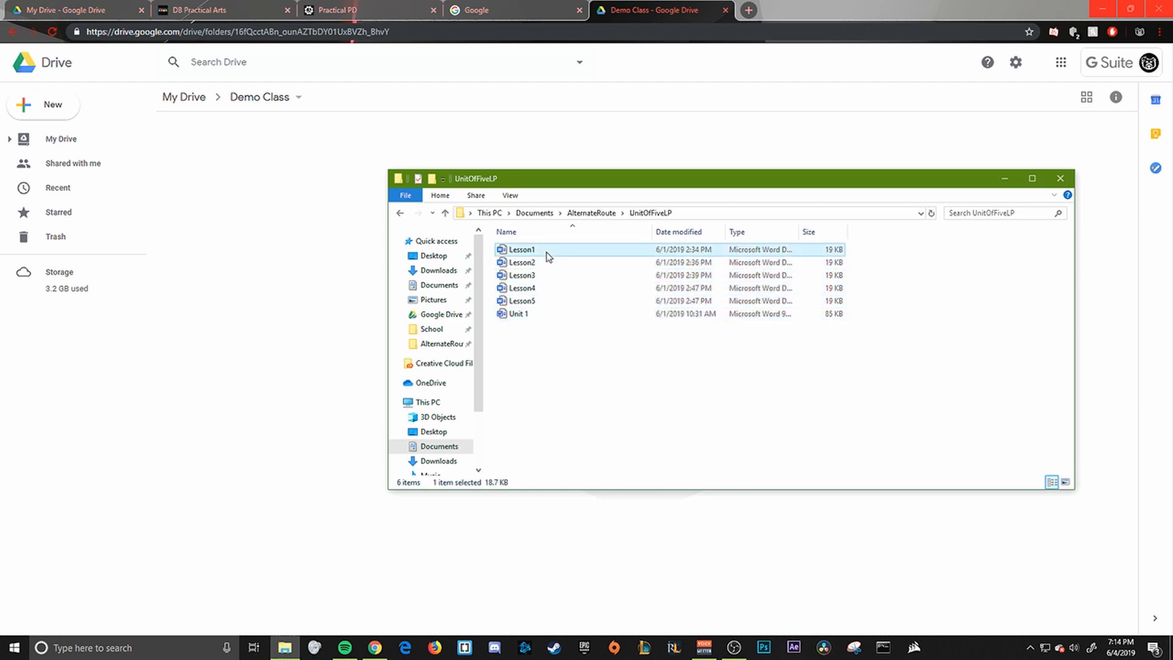
shift+click(544, 319)
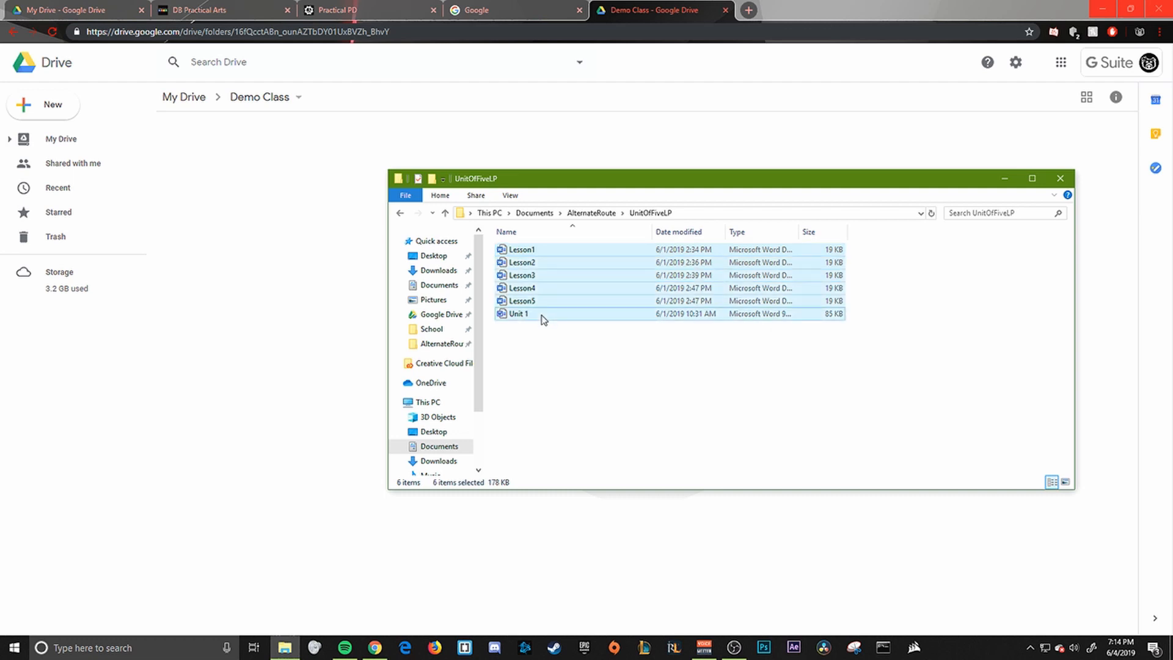
click(542, 348)
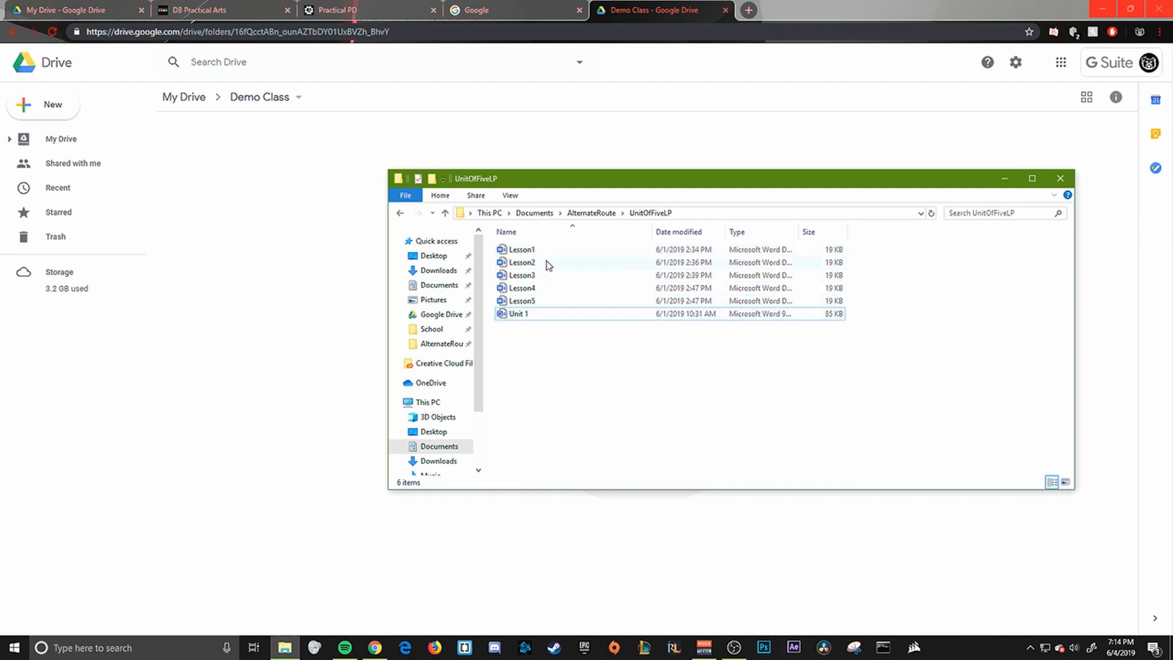
mouse_move(537, 254)
mouse_down()
mouse_move(581, 264)
mouse_move(576, 247)
mouse_up()
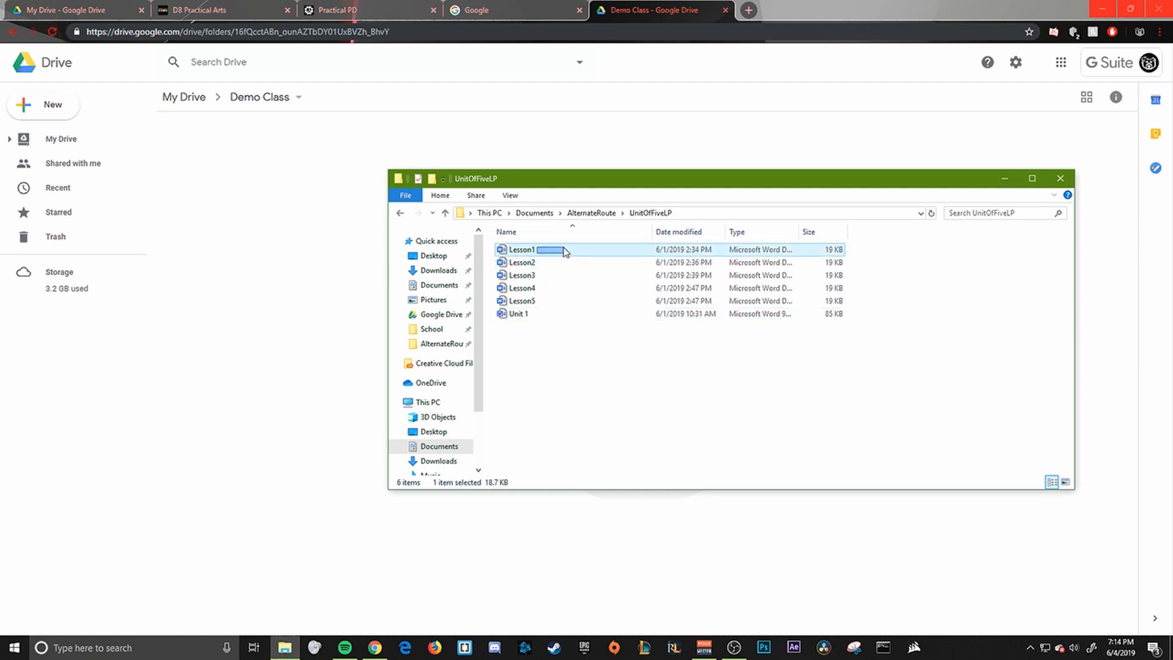
click(610, 361)
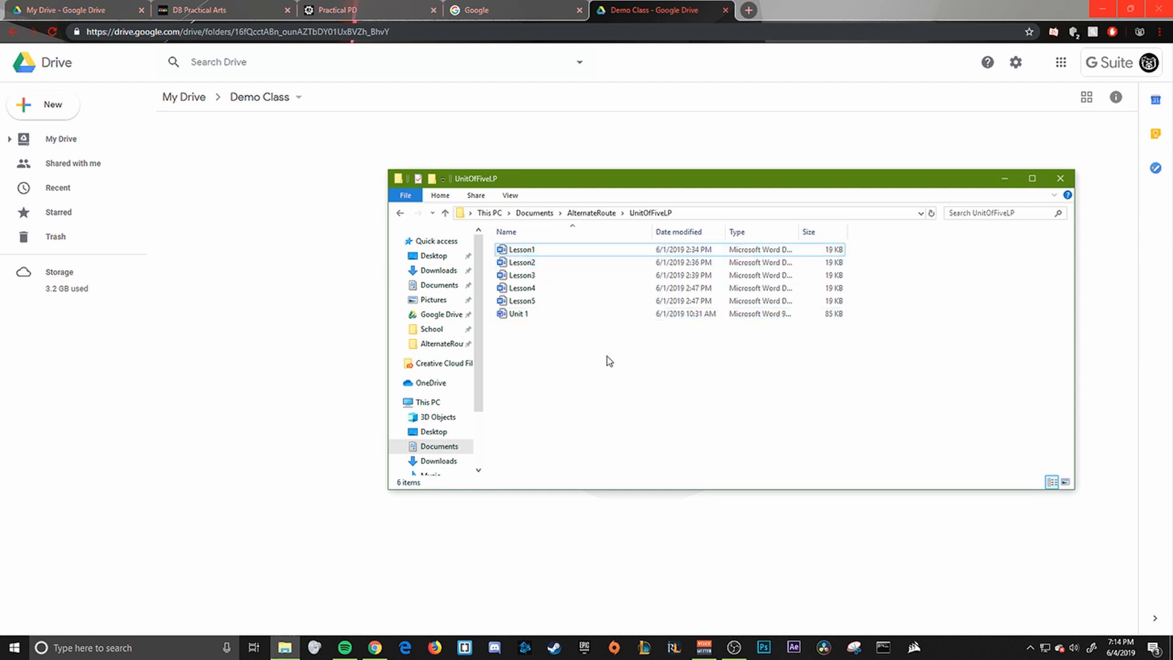
- Upload the Lesson1 file from UnitOfFiveLP into the Demo Class folder in Drive
click(541, 253)
drag(507, 254, 278, 212)
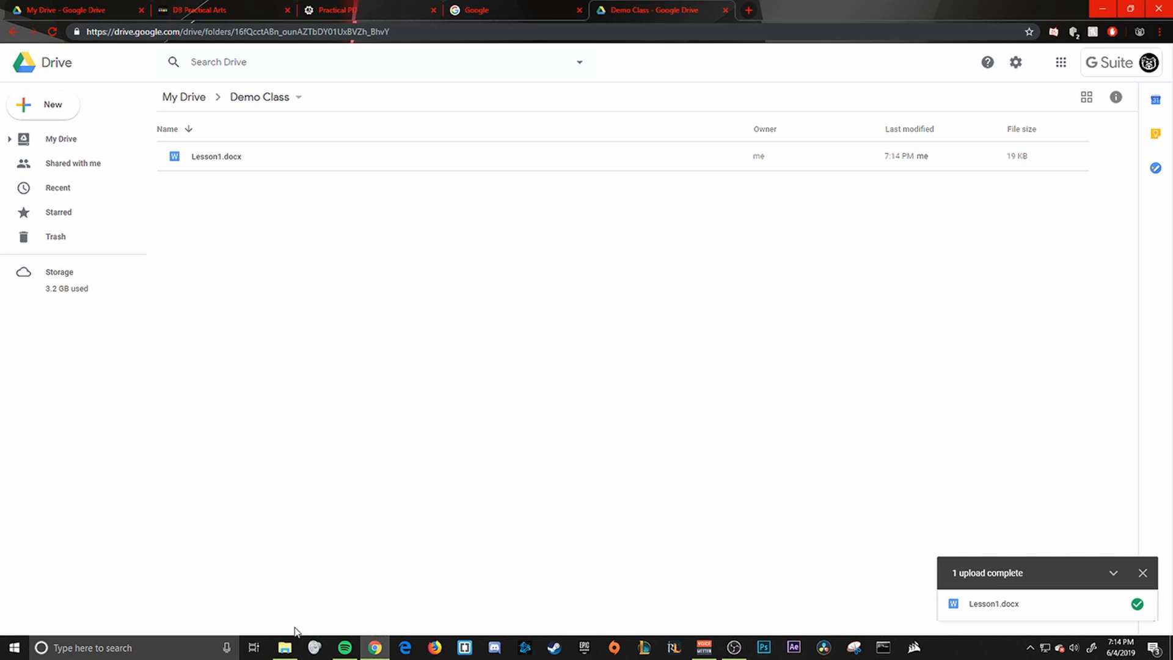
- Upload the remaining files, Lesson2 through Lesson5 and Unit 1, together into the Demo Class folder
click(285, 647)
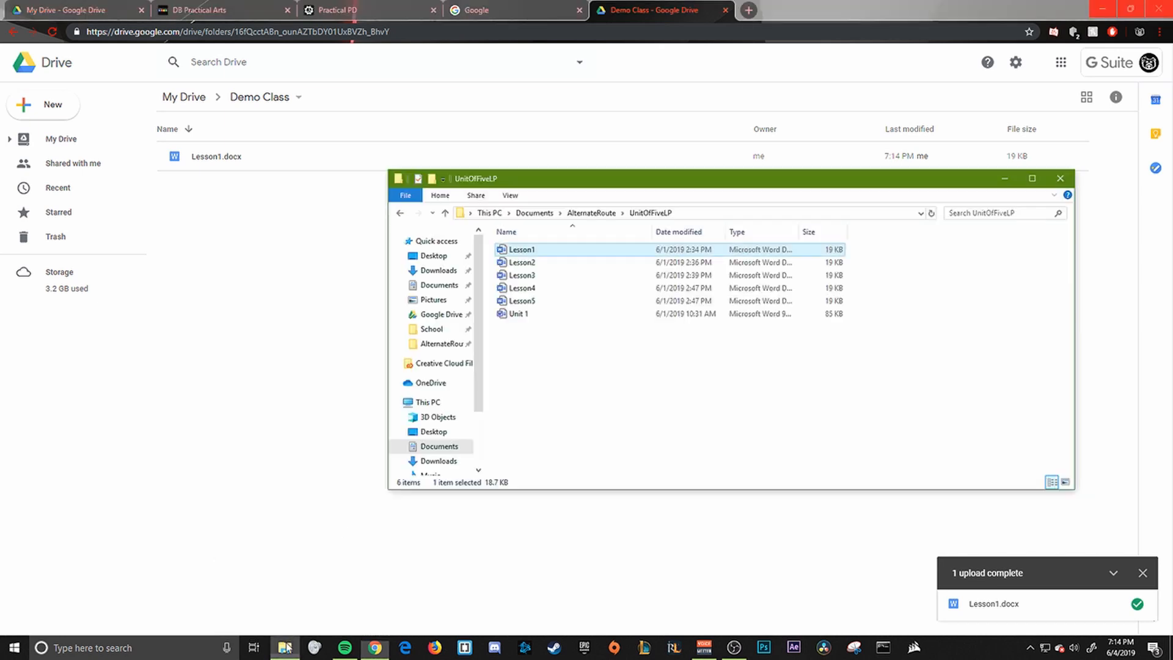
click(521, 263)
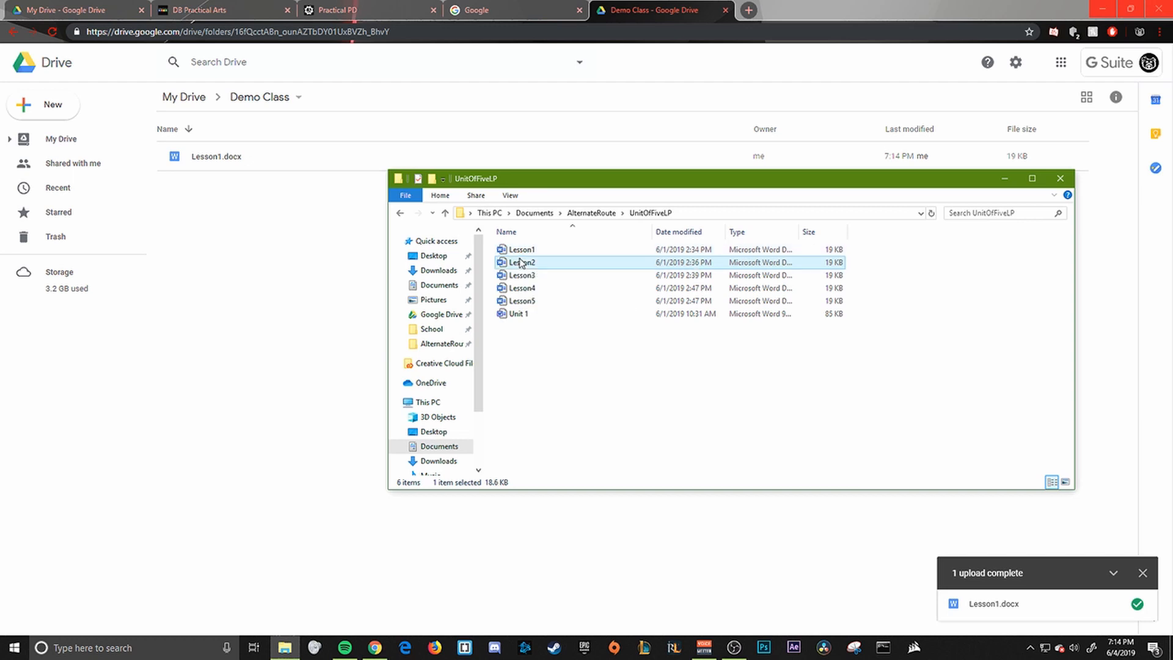
shift+click(522, 315)
drag(570, 291, 277, 262)
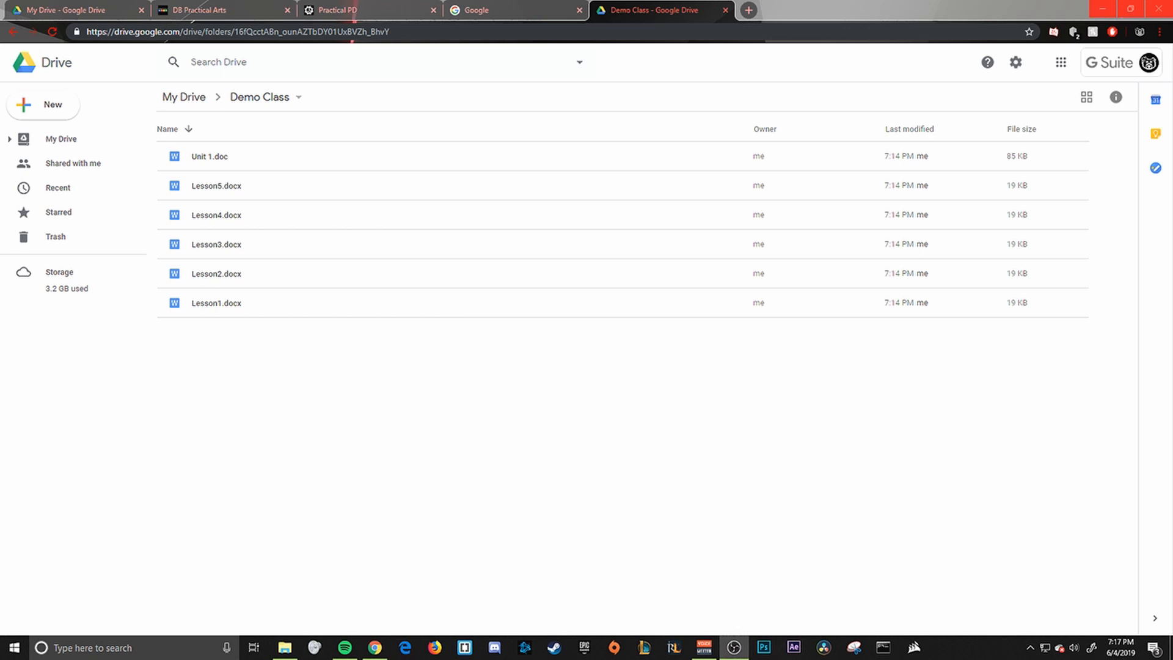
- Look through the apps available for opening Unit 1.doc in the Demo Class folder, without choosing one
click(227, 154)
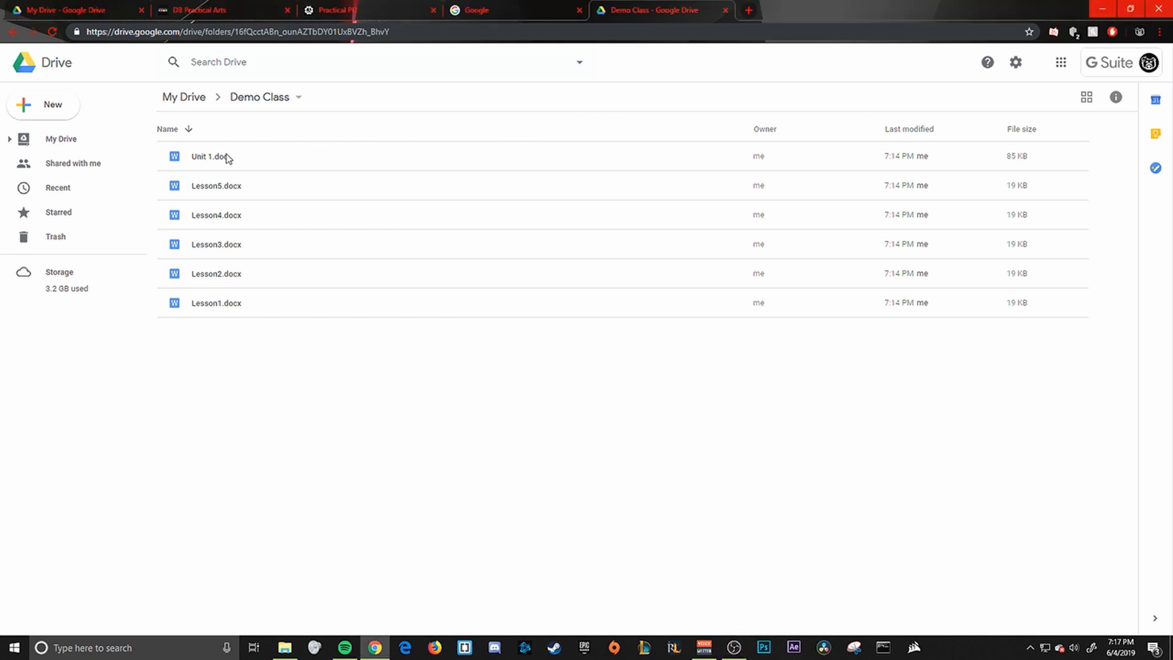
right_click(227, 157)
mouse_move(269, 192)
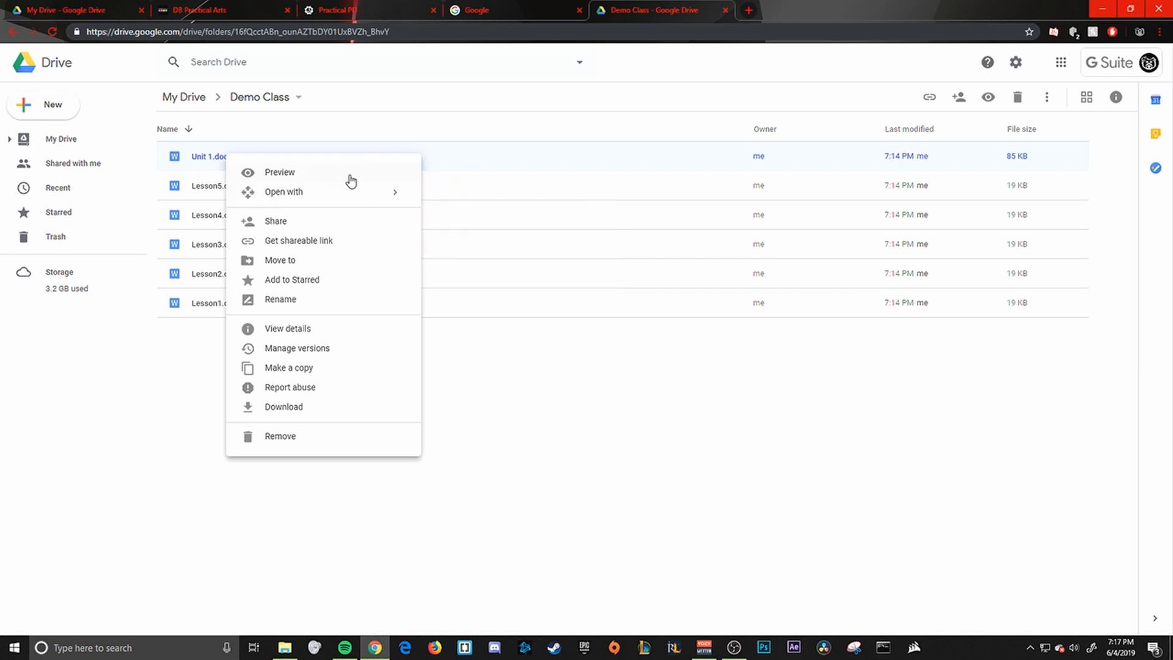
mouse_move(350, 191)
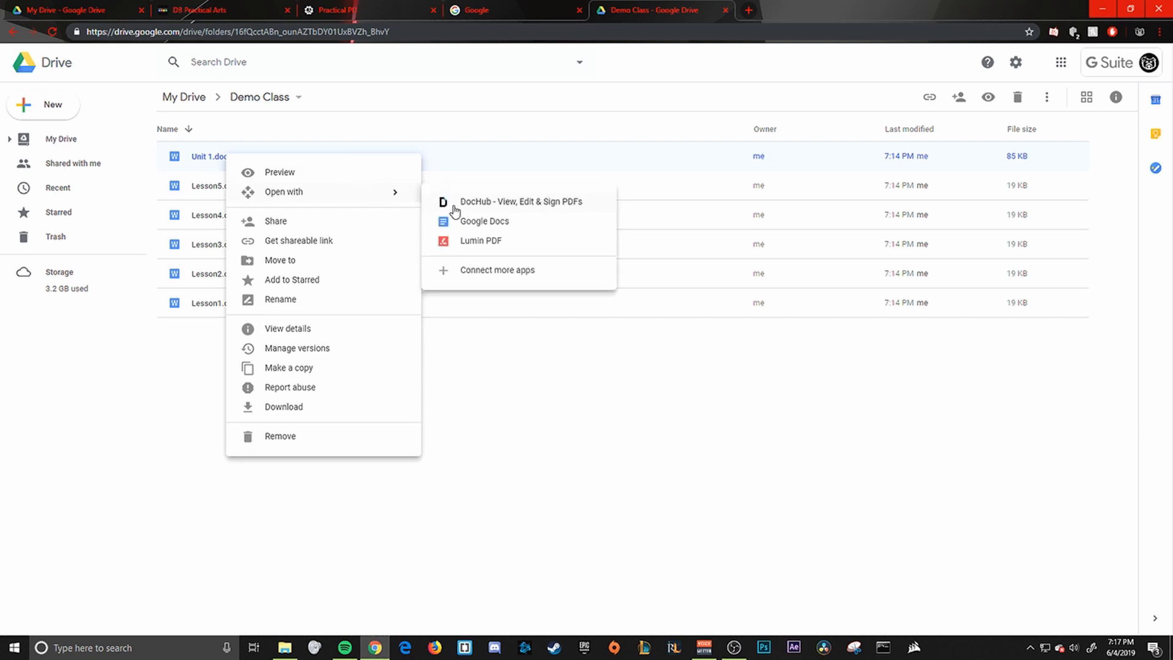
click(483, 350)
- Preview Unit 1.doc from the Demo Class folder and open it with Google Docs
double_click(248, 162)
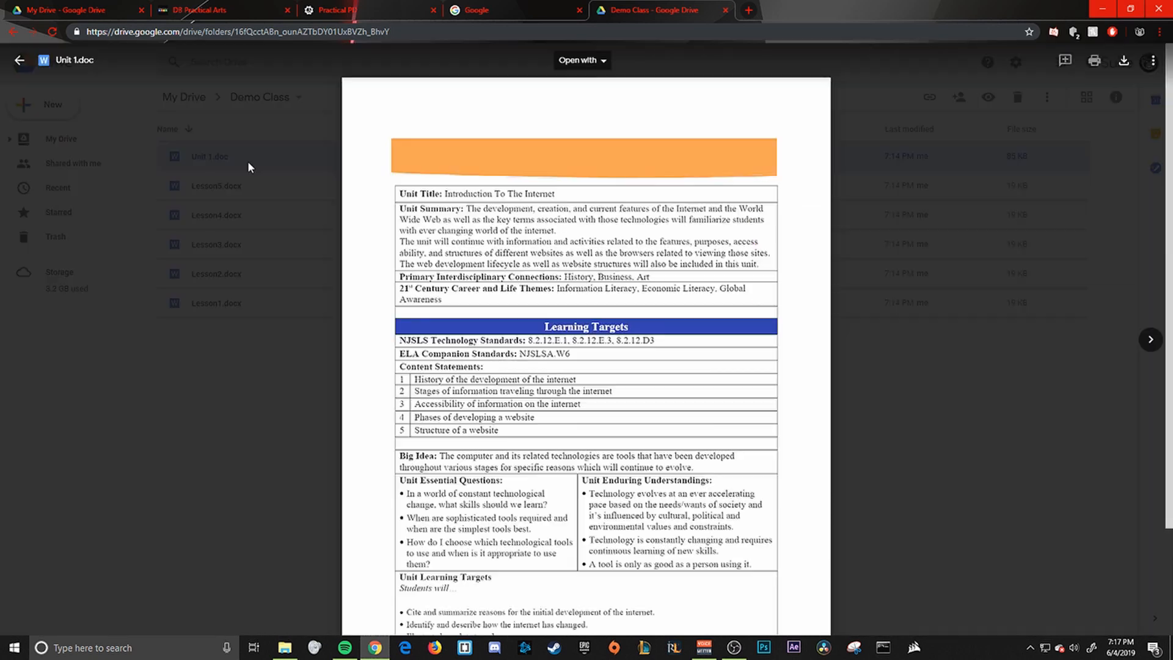
click(562, 63)
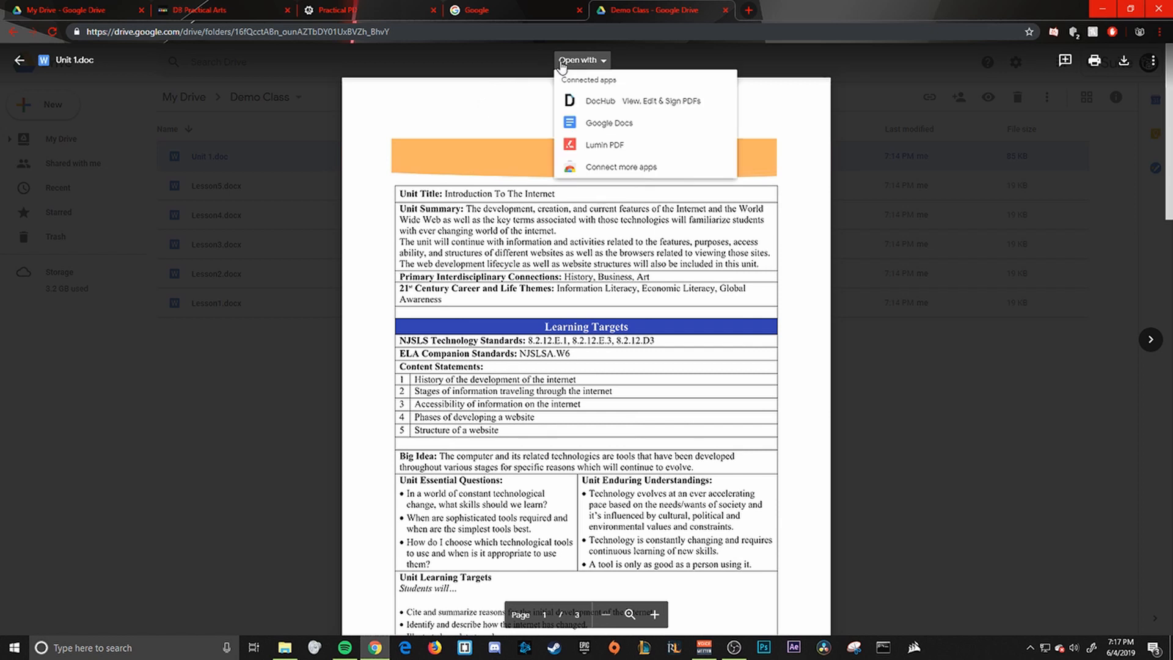
click(601, 120)
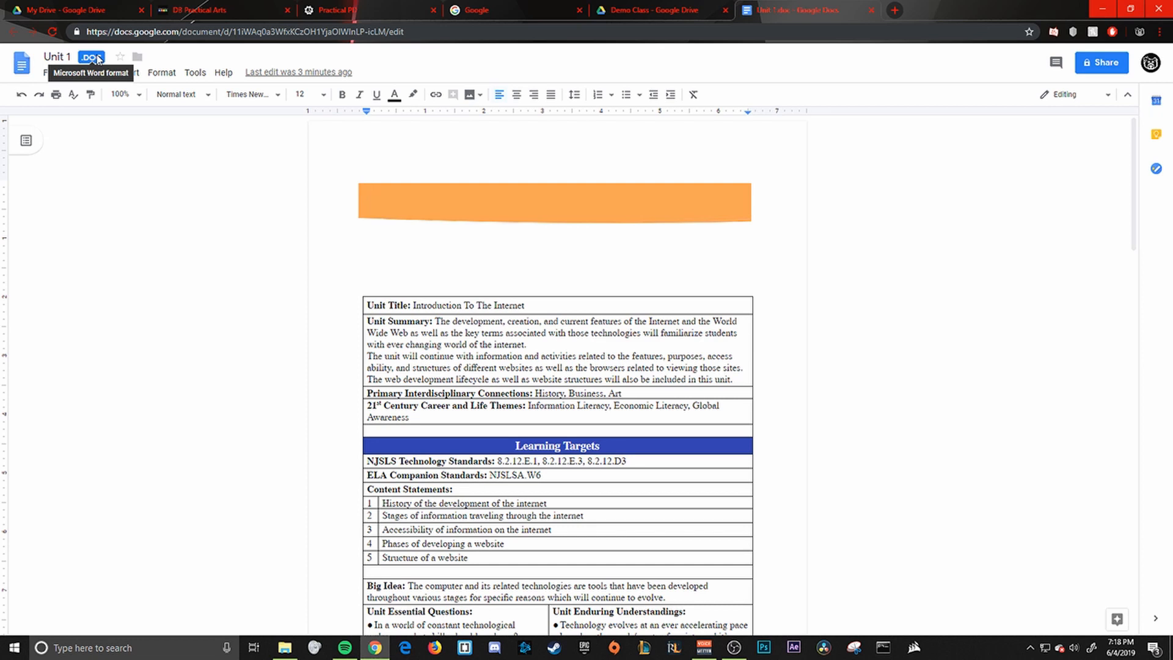
- Convert the opened Unit 1 Word file by saving it as a Google Docs document
click(51, 72)
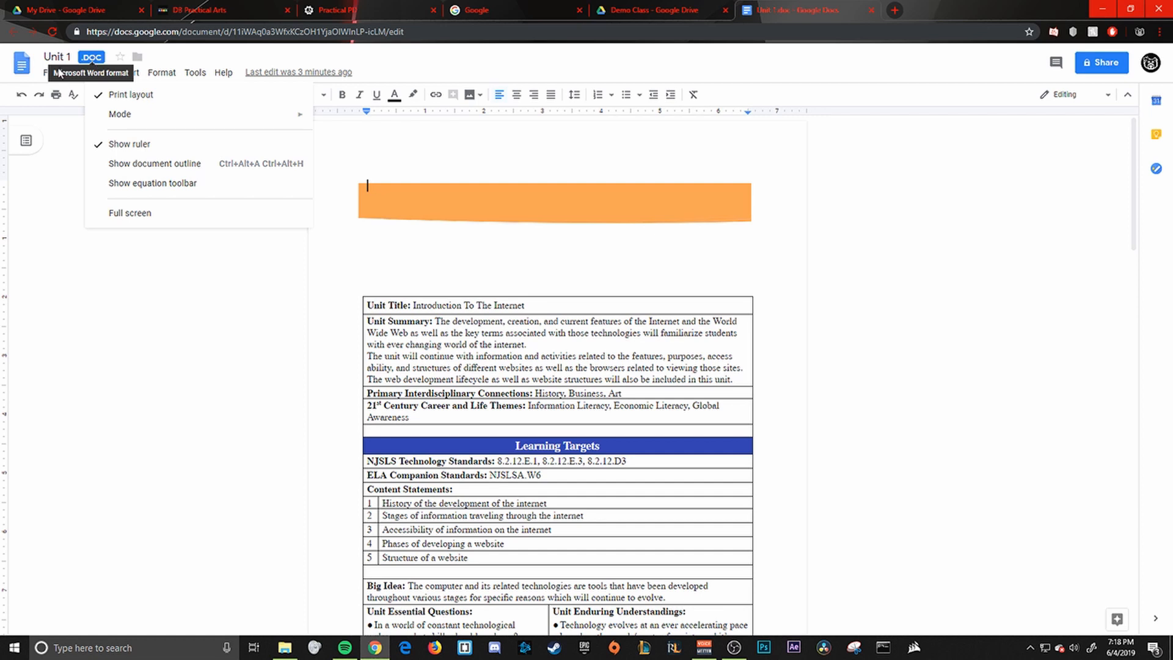
mouse_move(49, 77)
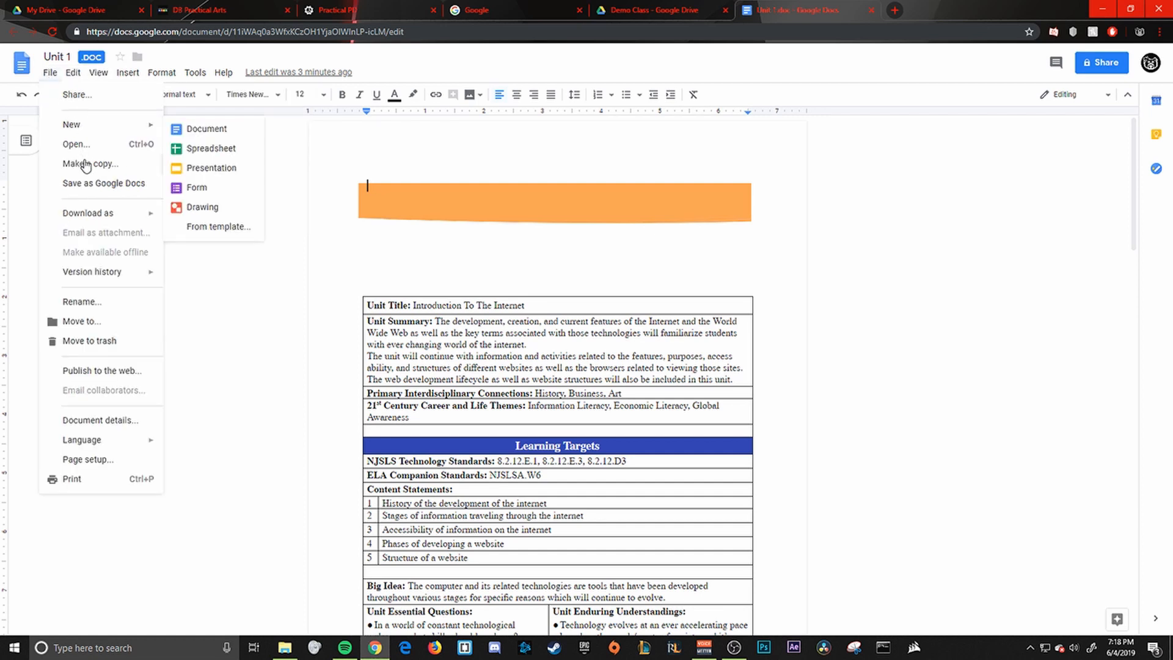
click(87, 182)
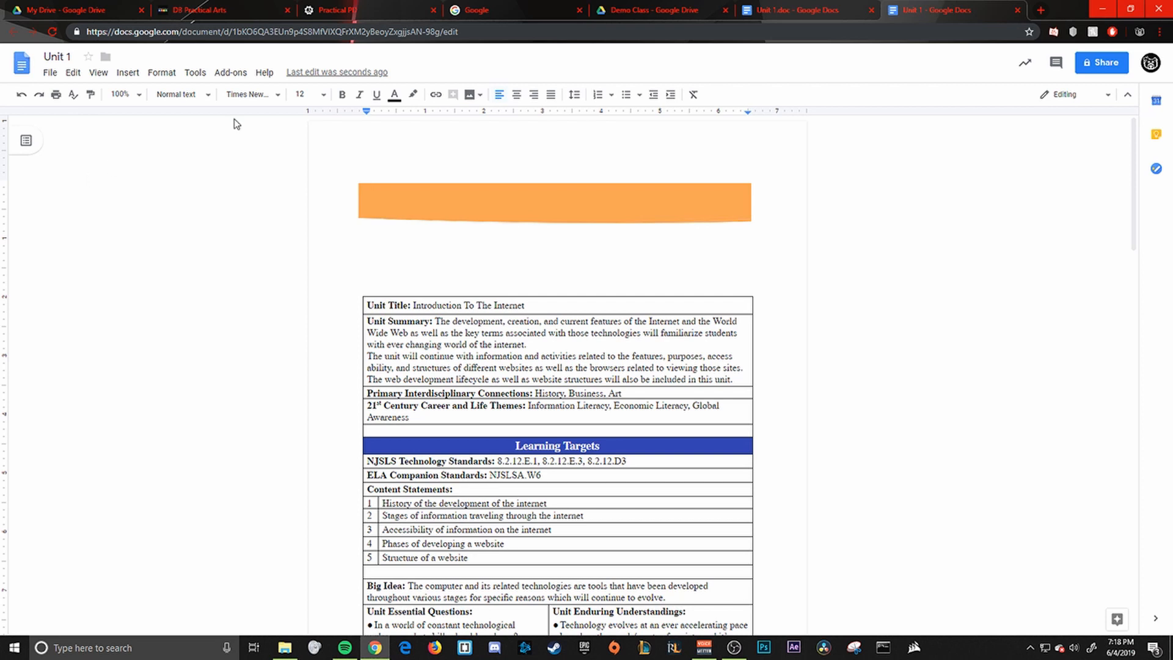
- Return to the Demo Class folder in Drive, close the Unit 1.doc preview, and select the converted Unit 1 document
click(636, 10)
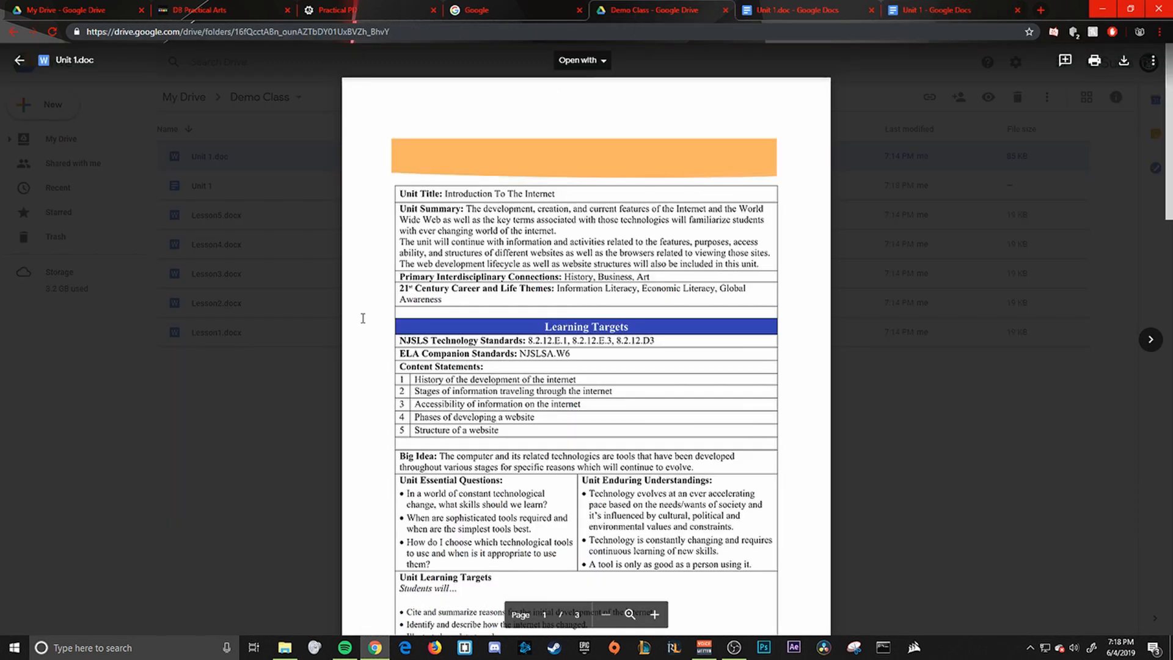
click(266, 375)
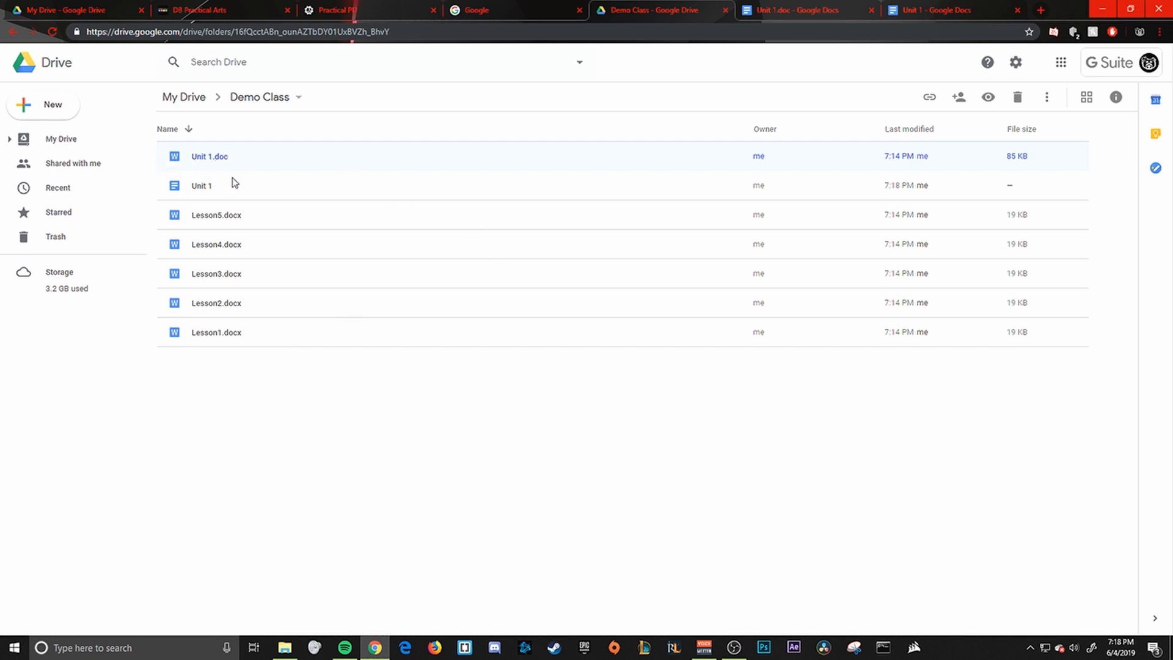
click(177, 190)
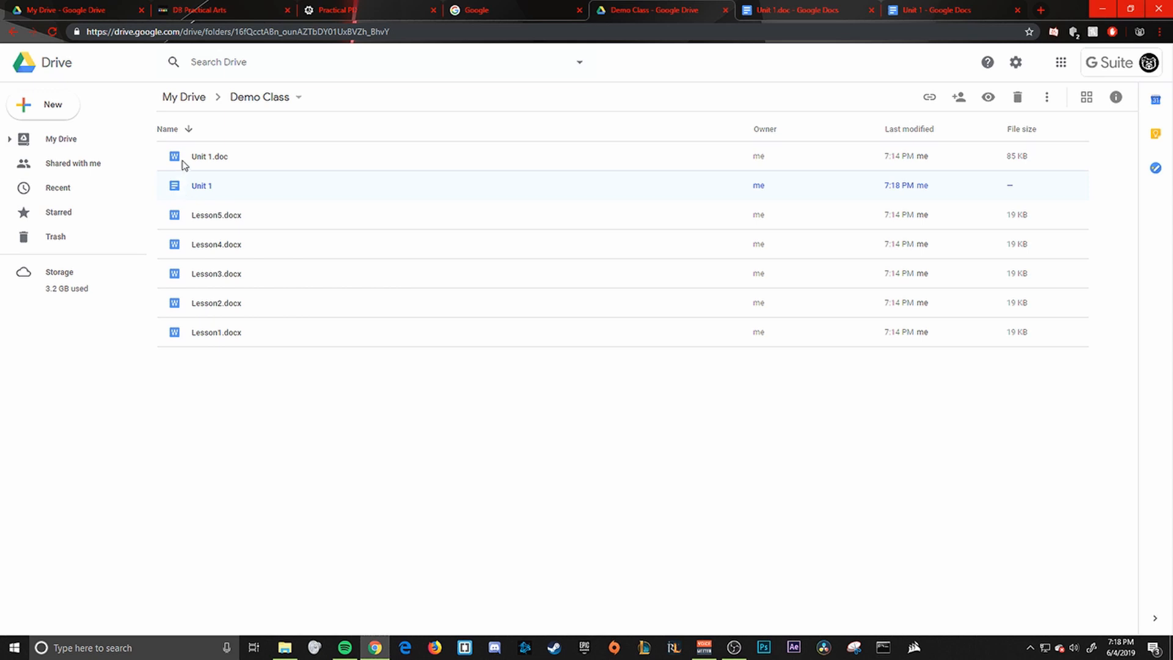
- Remove the original Word file Unit 1.doc from the Demo Class folder
click(185, 164)
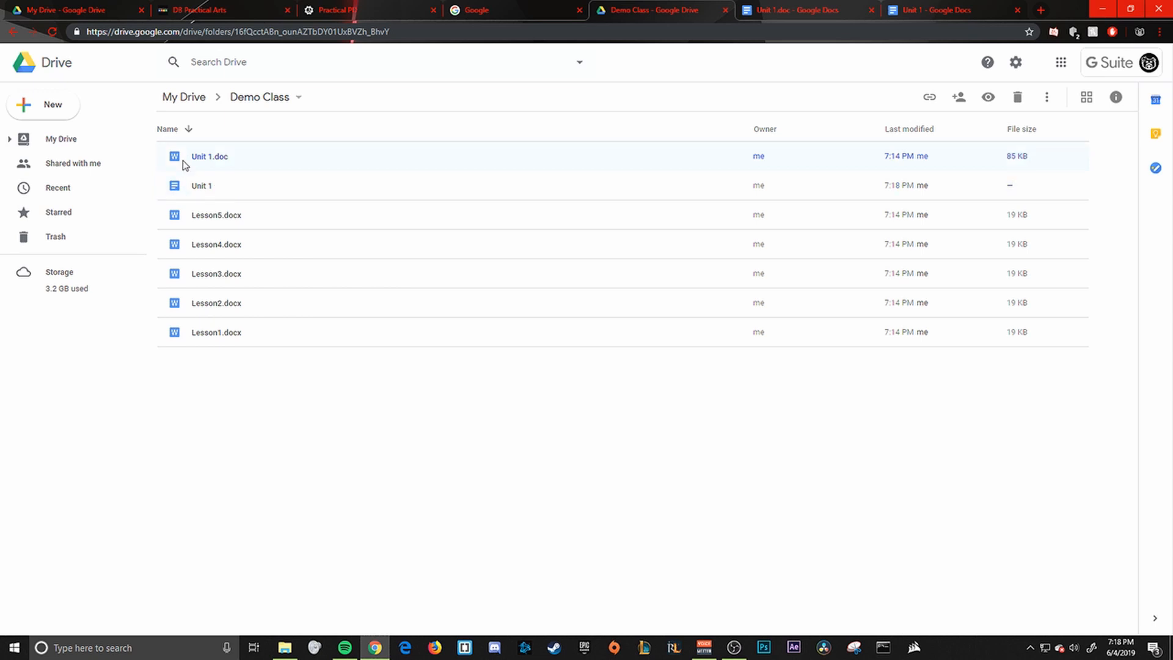
right_click(182, 160)
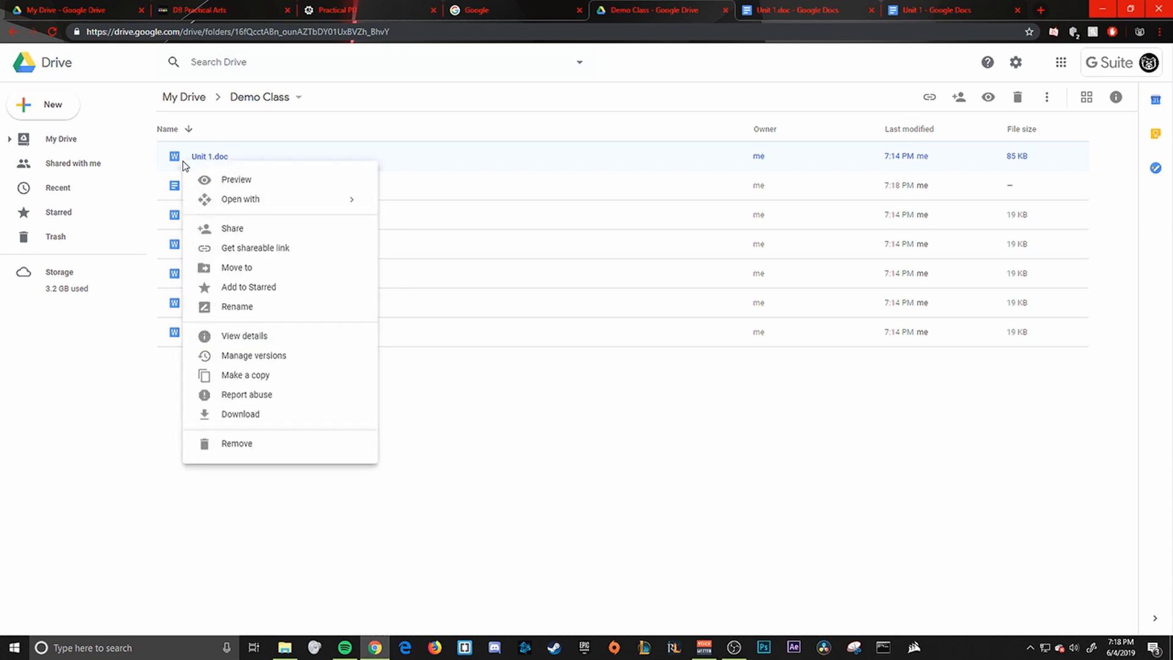
click(261, 448)
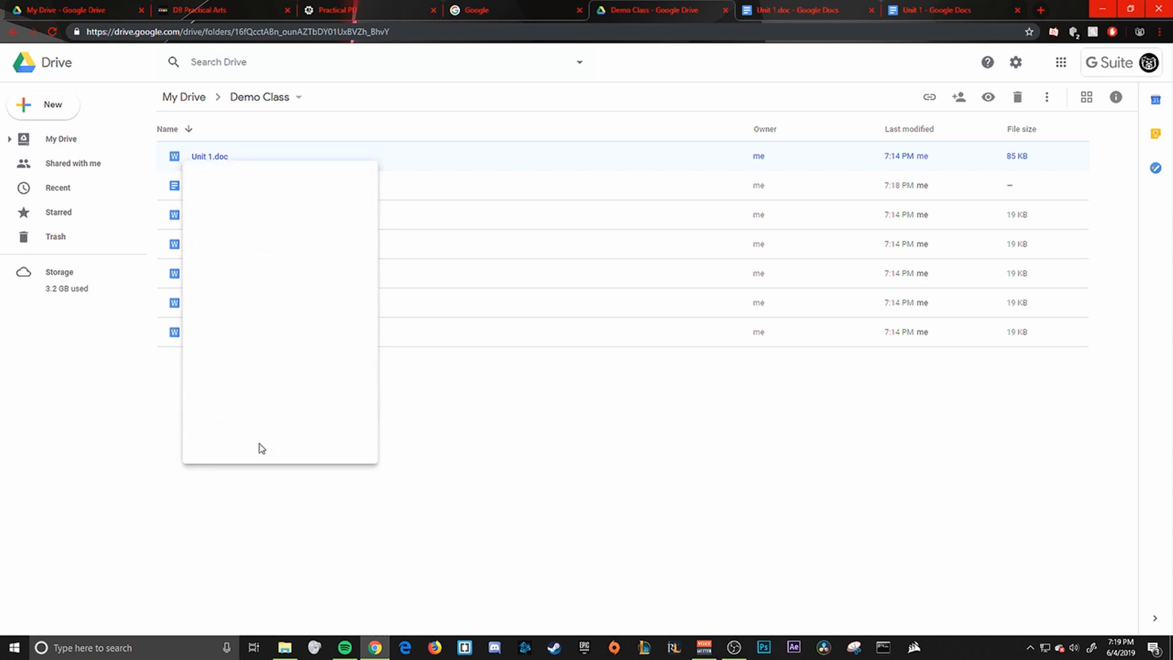